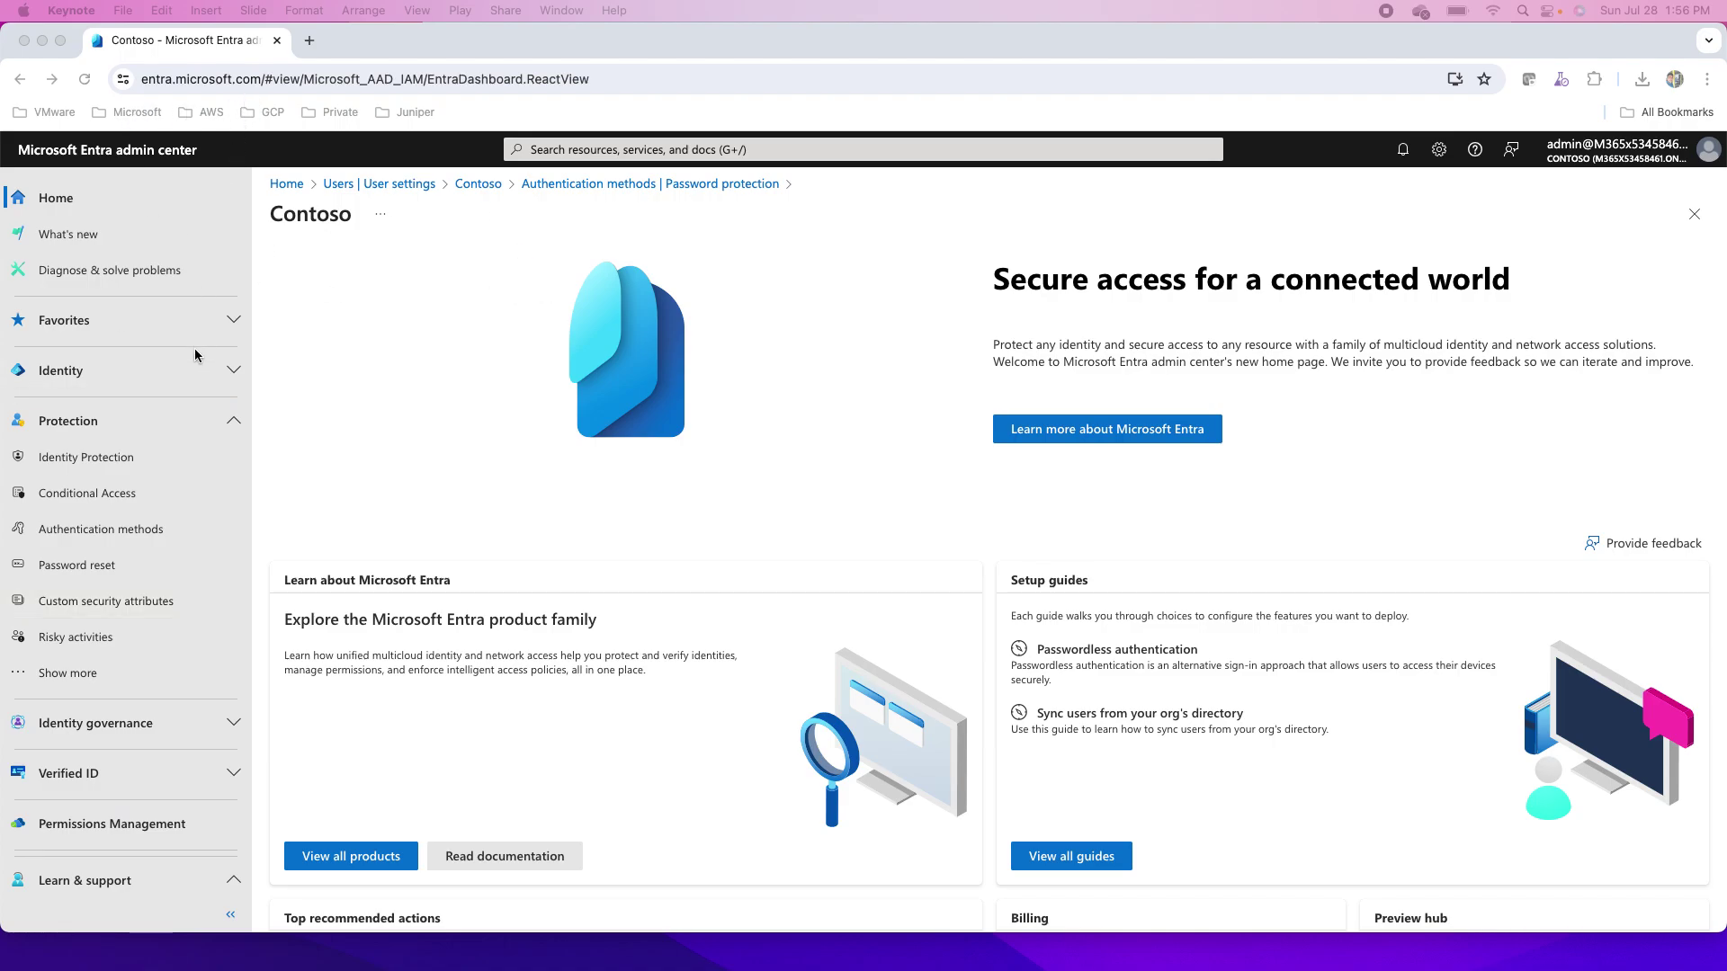
- Expand Protection in the left navigation and open Authentication methods
left_click(225, 387)
left_click(148, 386)
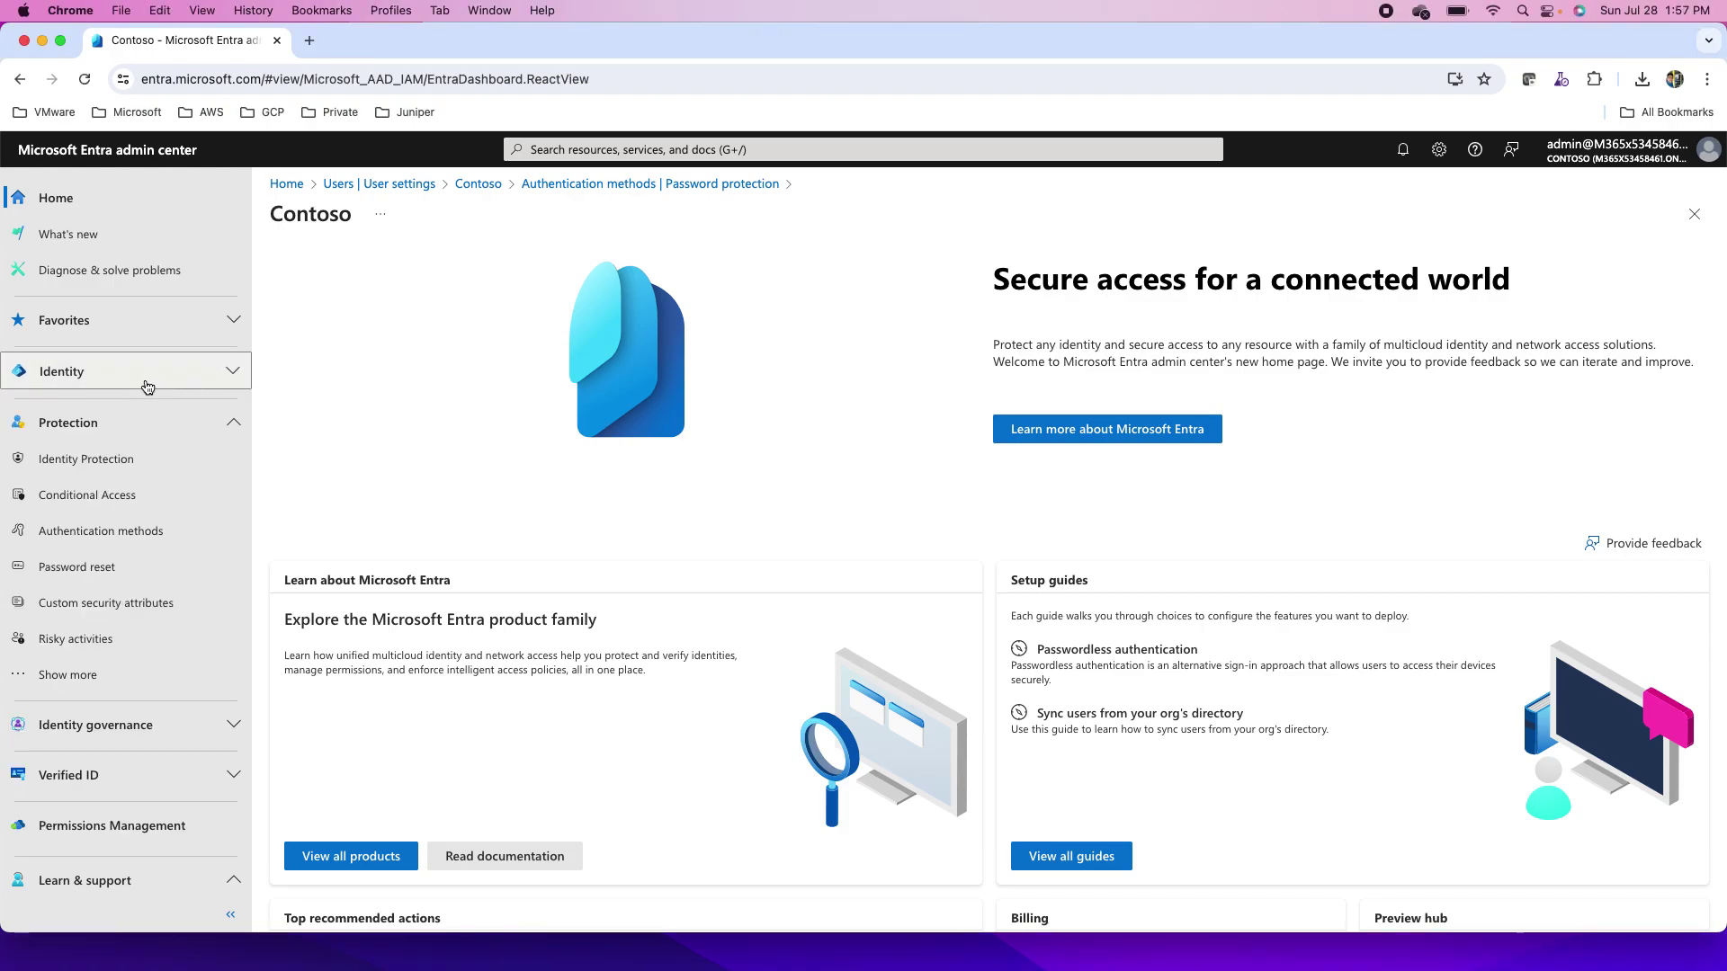
left_click(184, 436)
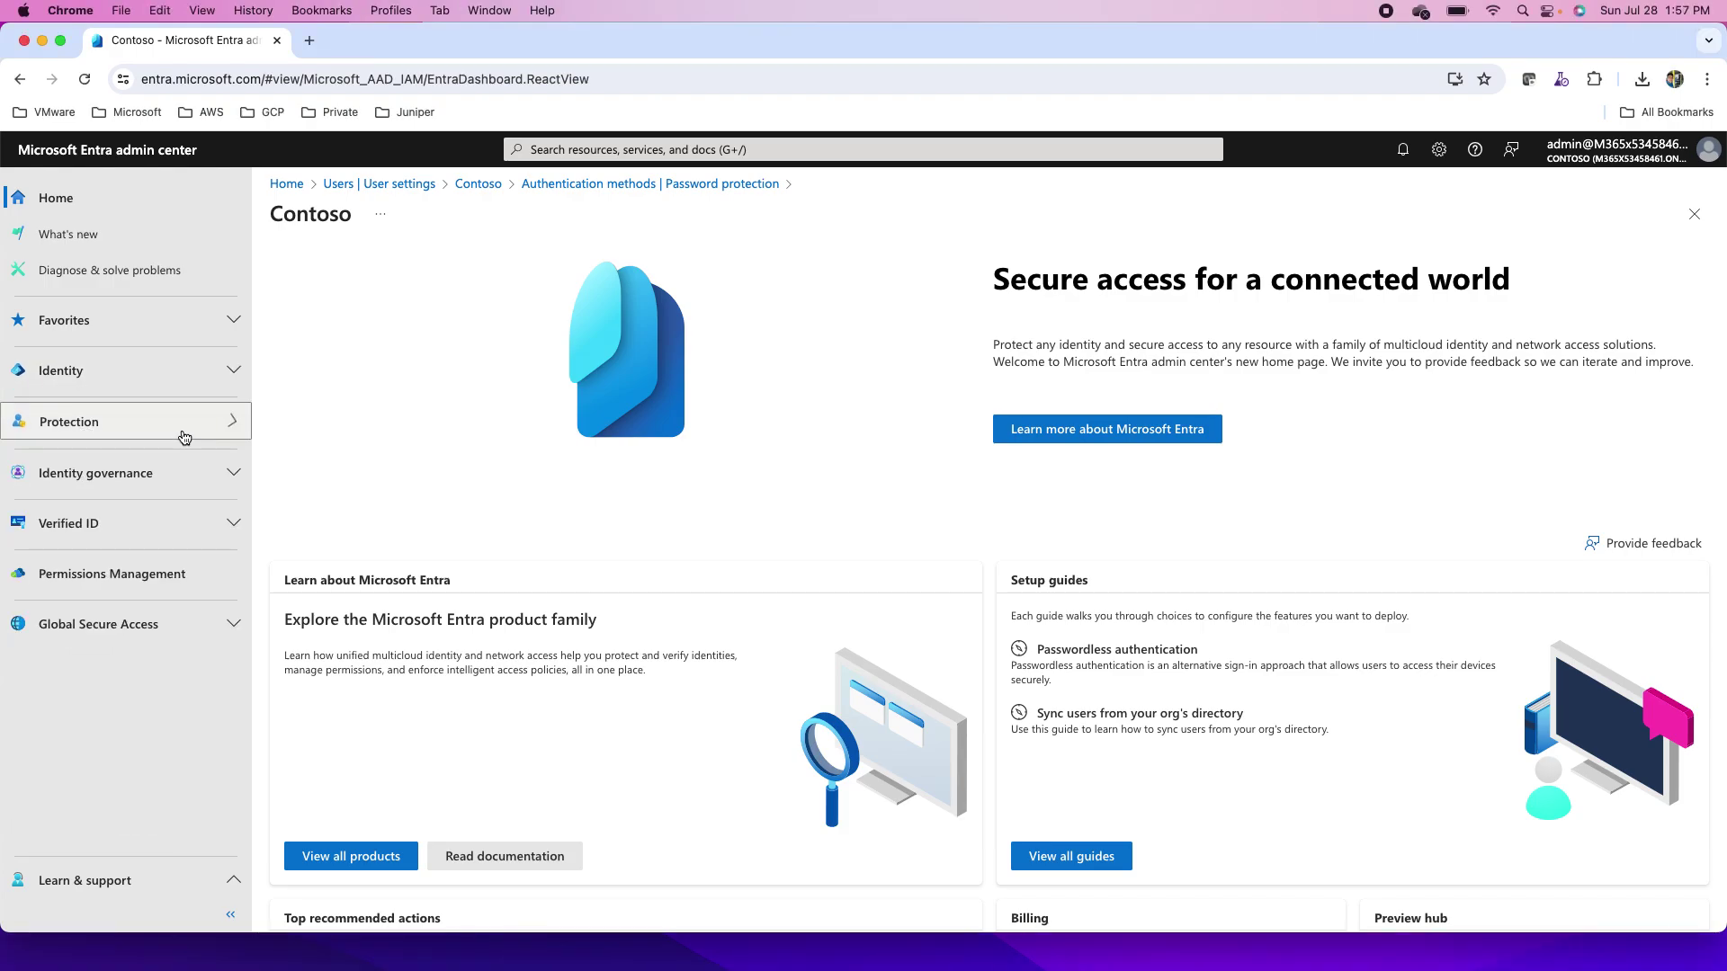
left_click(132, 386)
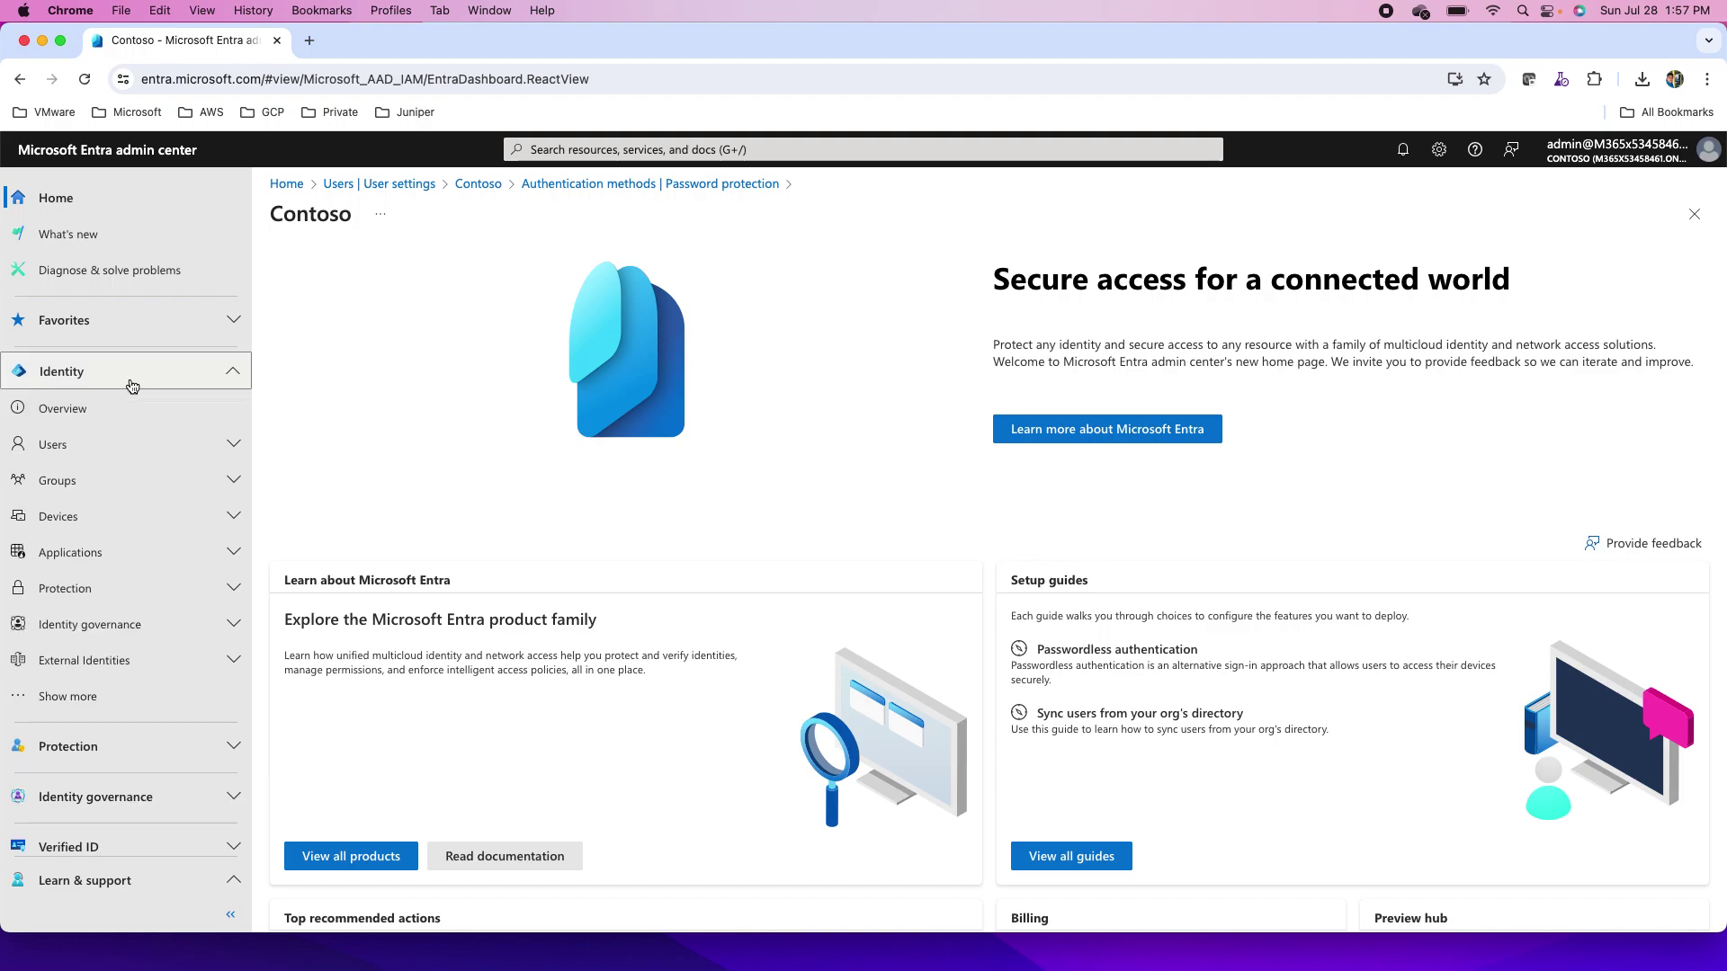
left_click(132, 386)
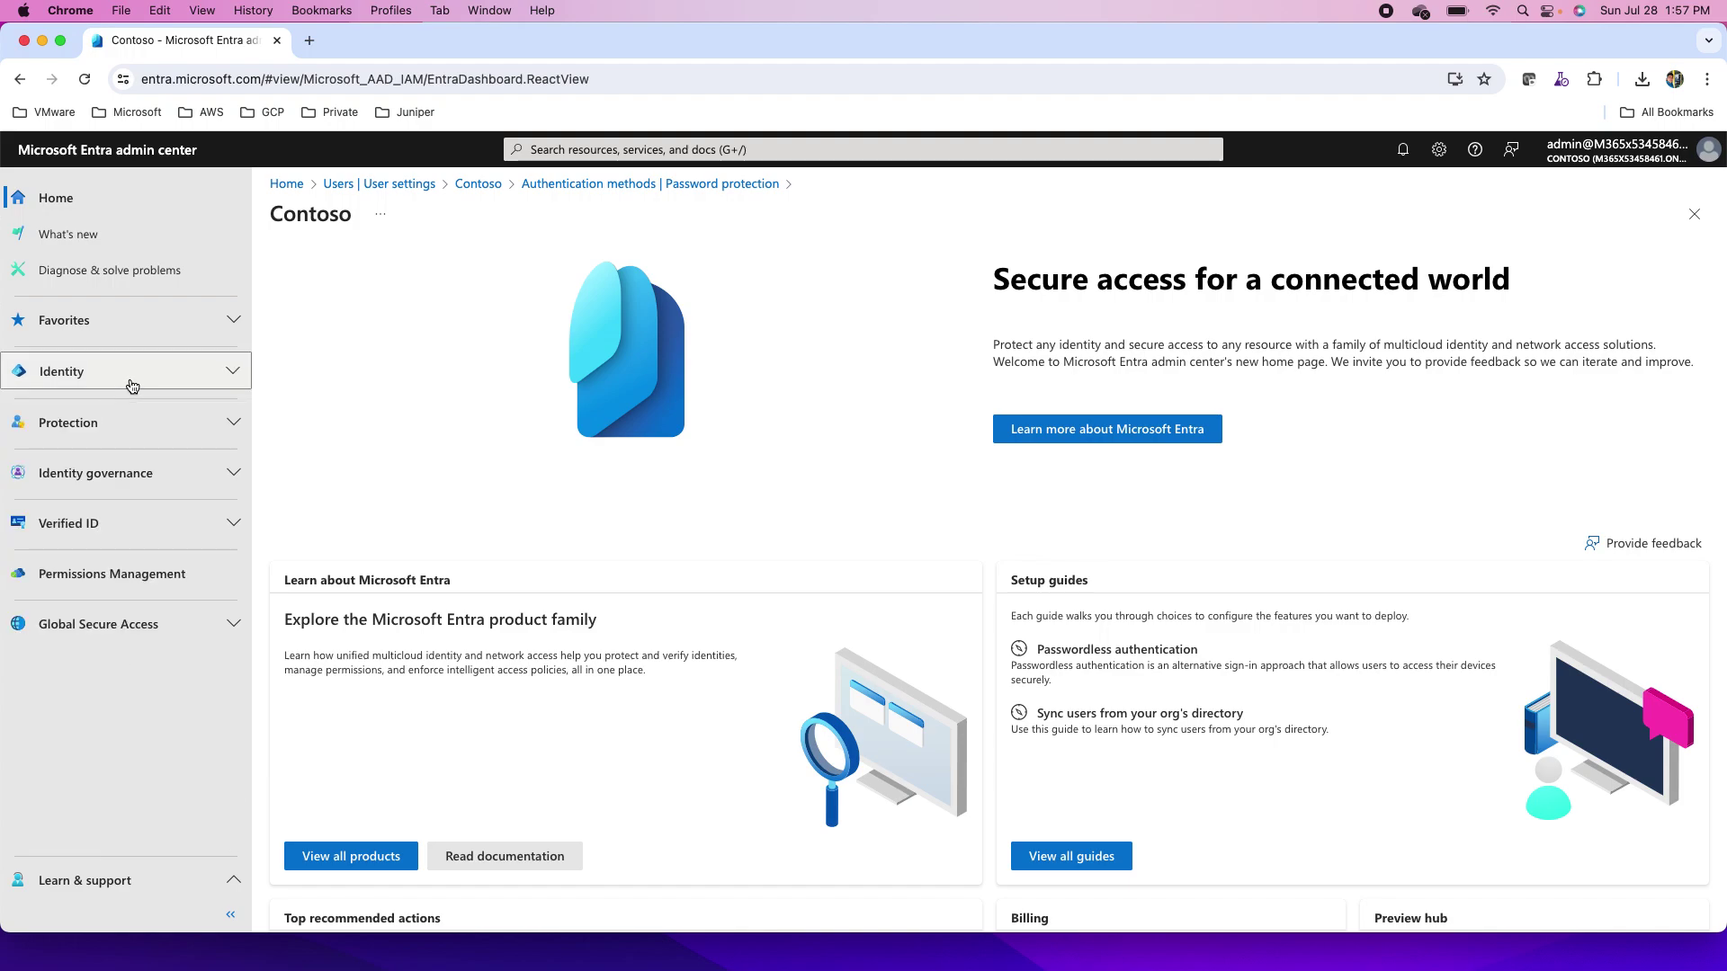
left_click(112, 424)
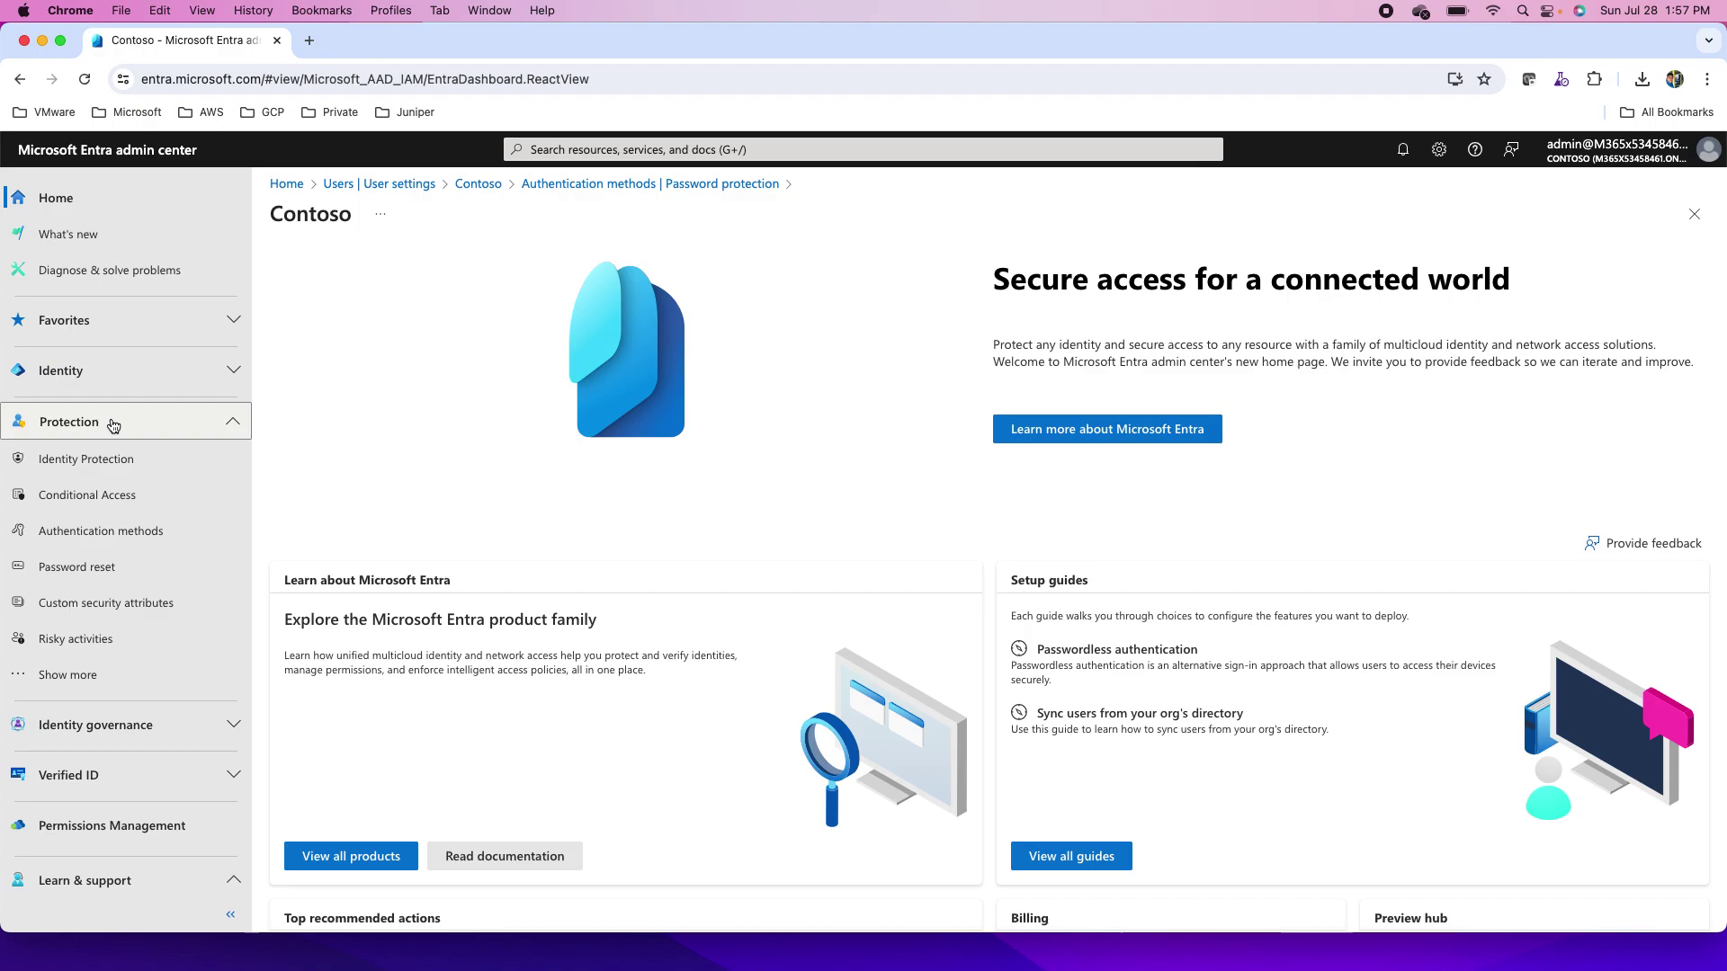
left_click(114, 533)
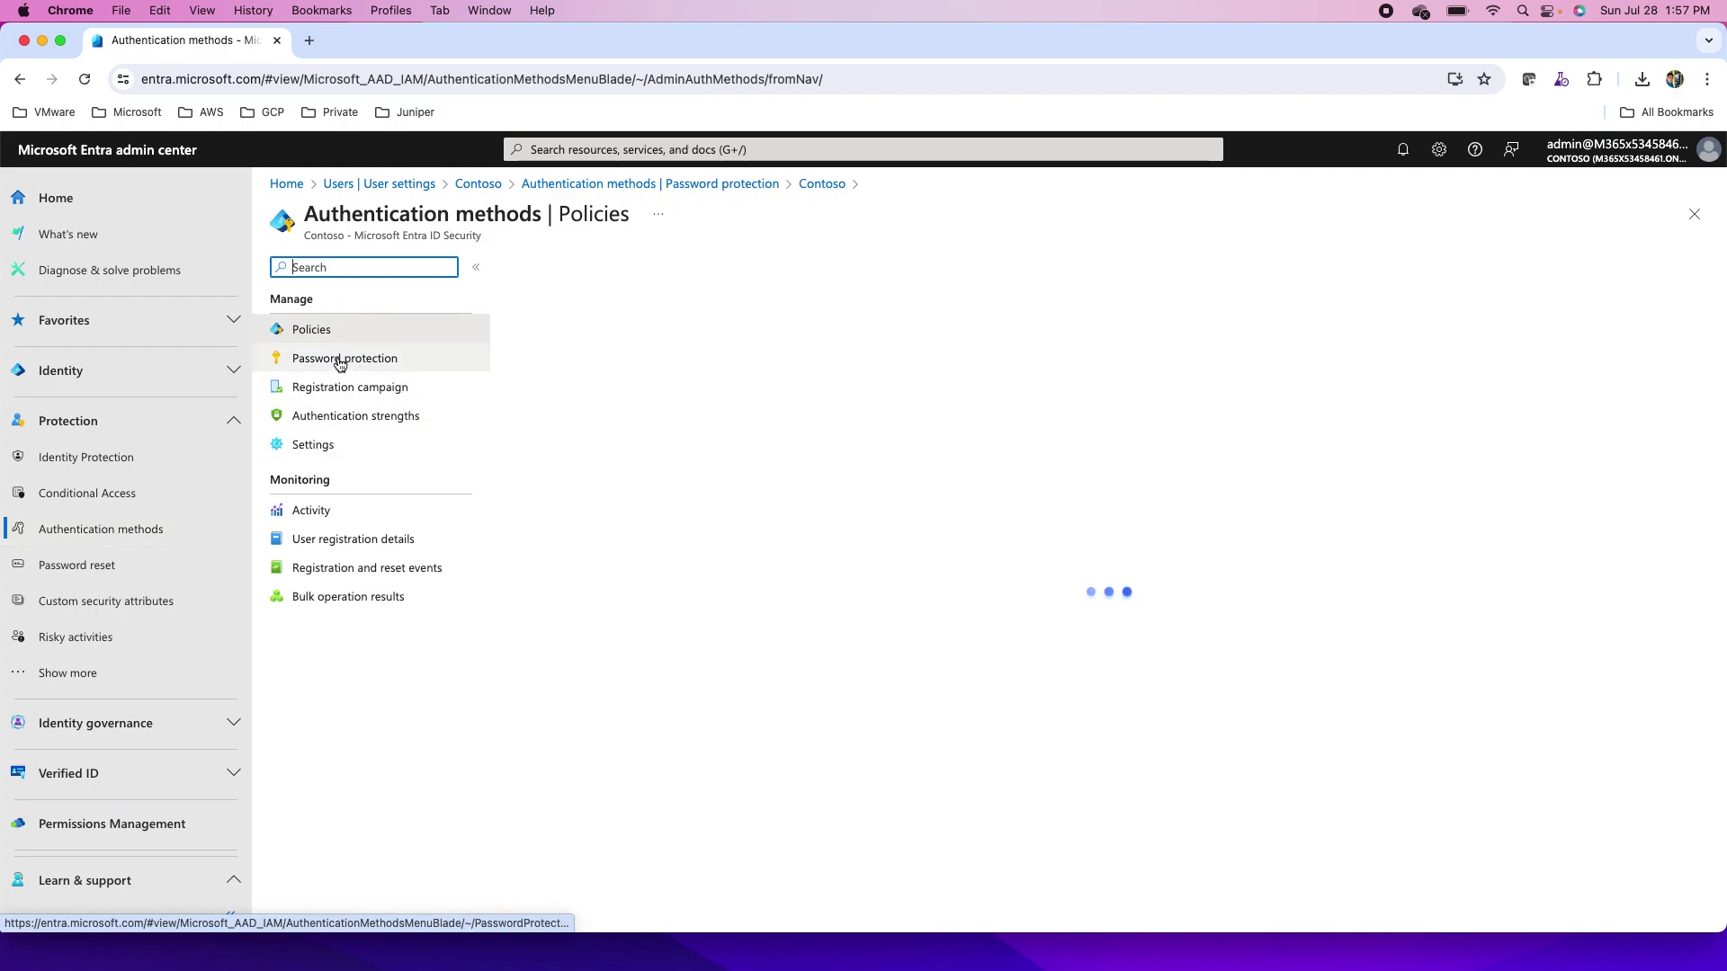
- Open Password protection, showing lockout threshold 10 and 60-second duration, and set Enforce custom list to Yes
left_click(368, 360)
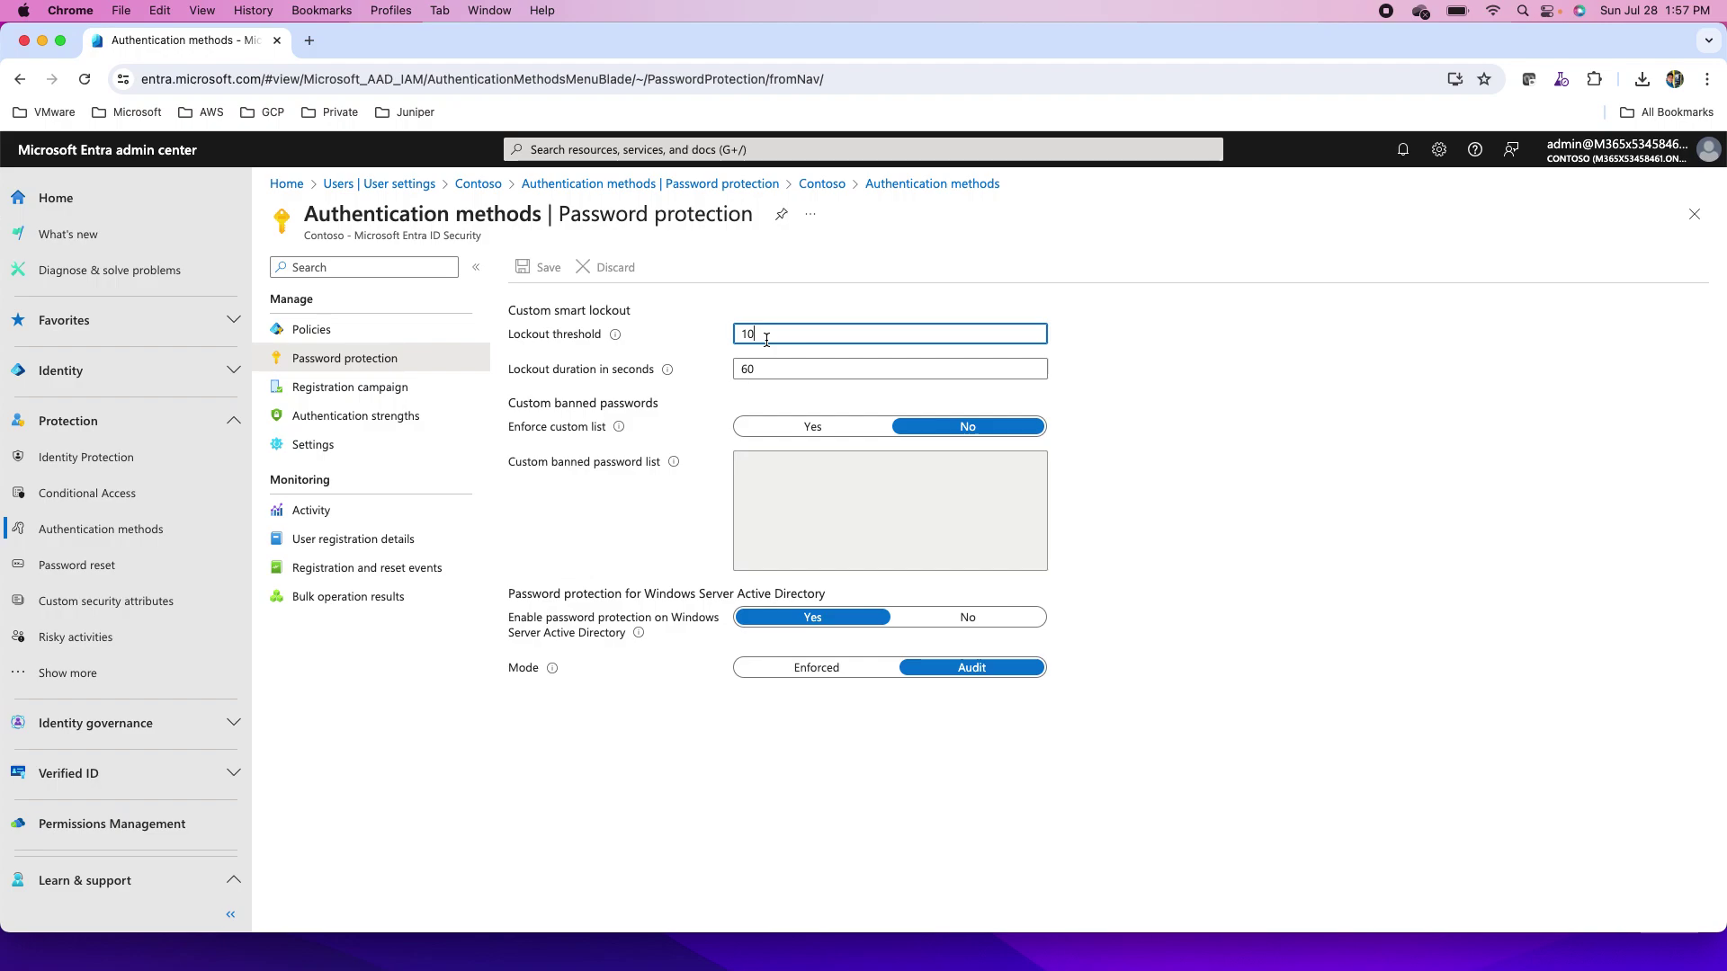
mouse_move(617, 335)
left_click(820, 428)
- Enter Adatum!123, Adatum@123, London and Adatum@London in the custom banned password list
left_click(797, 472)
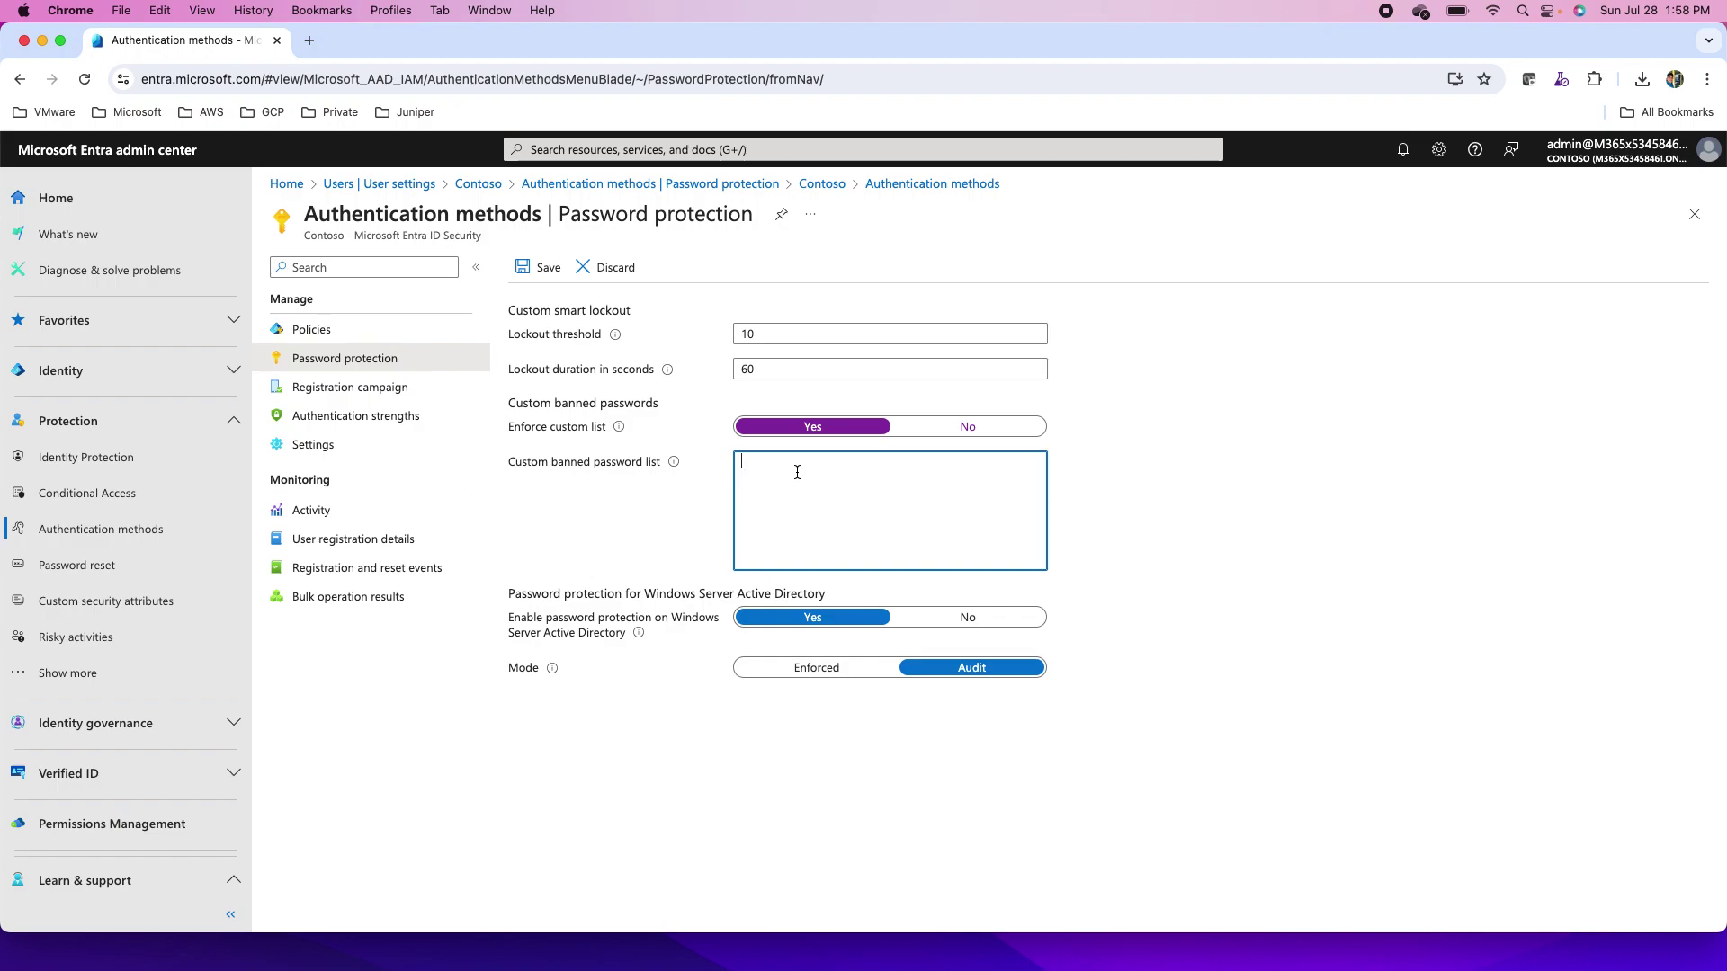
type("Ad")
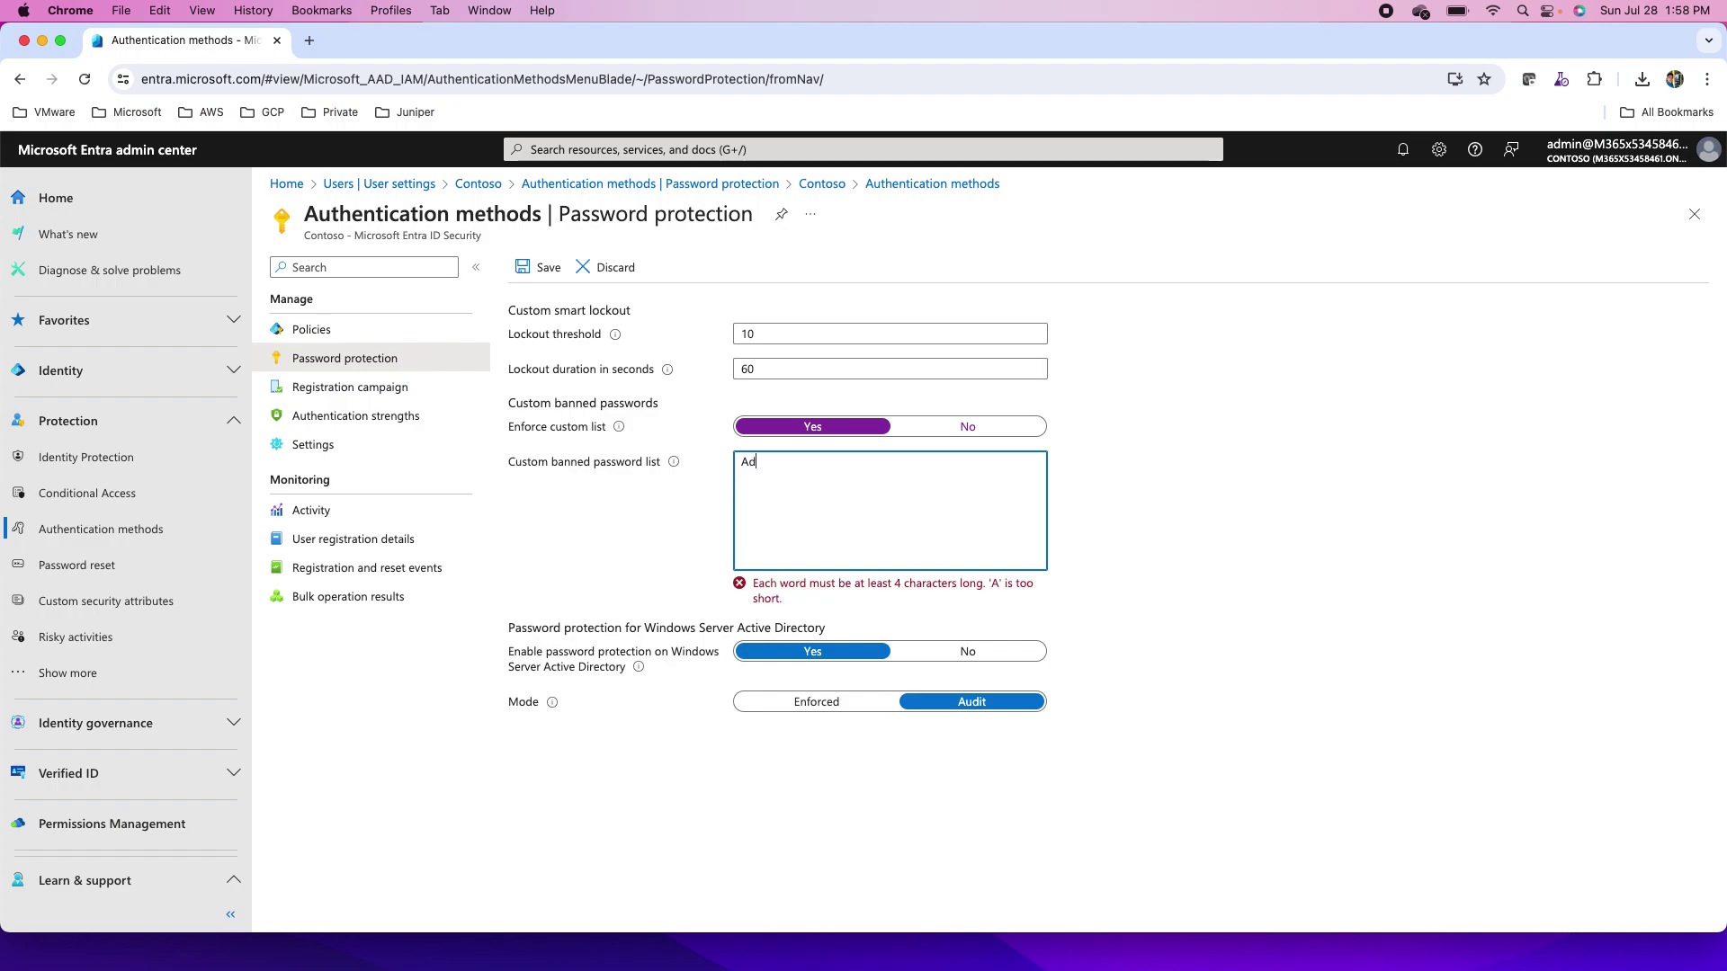
type("atum")
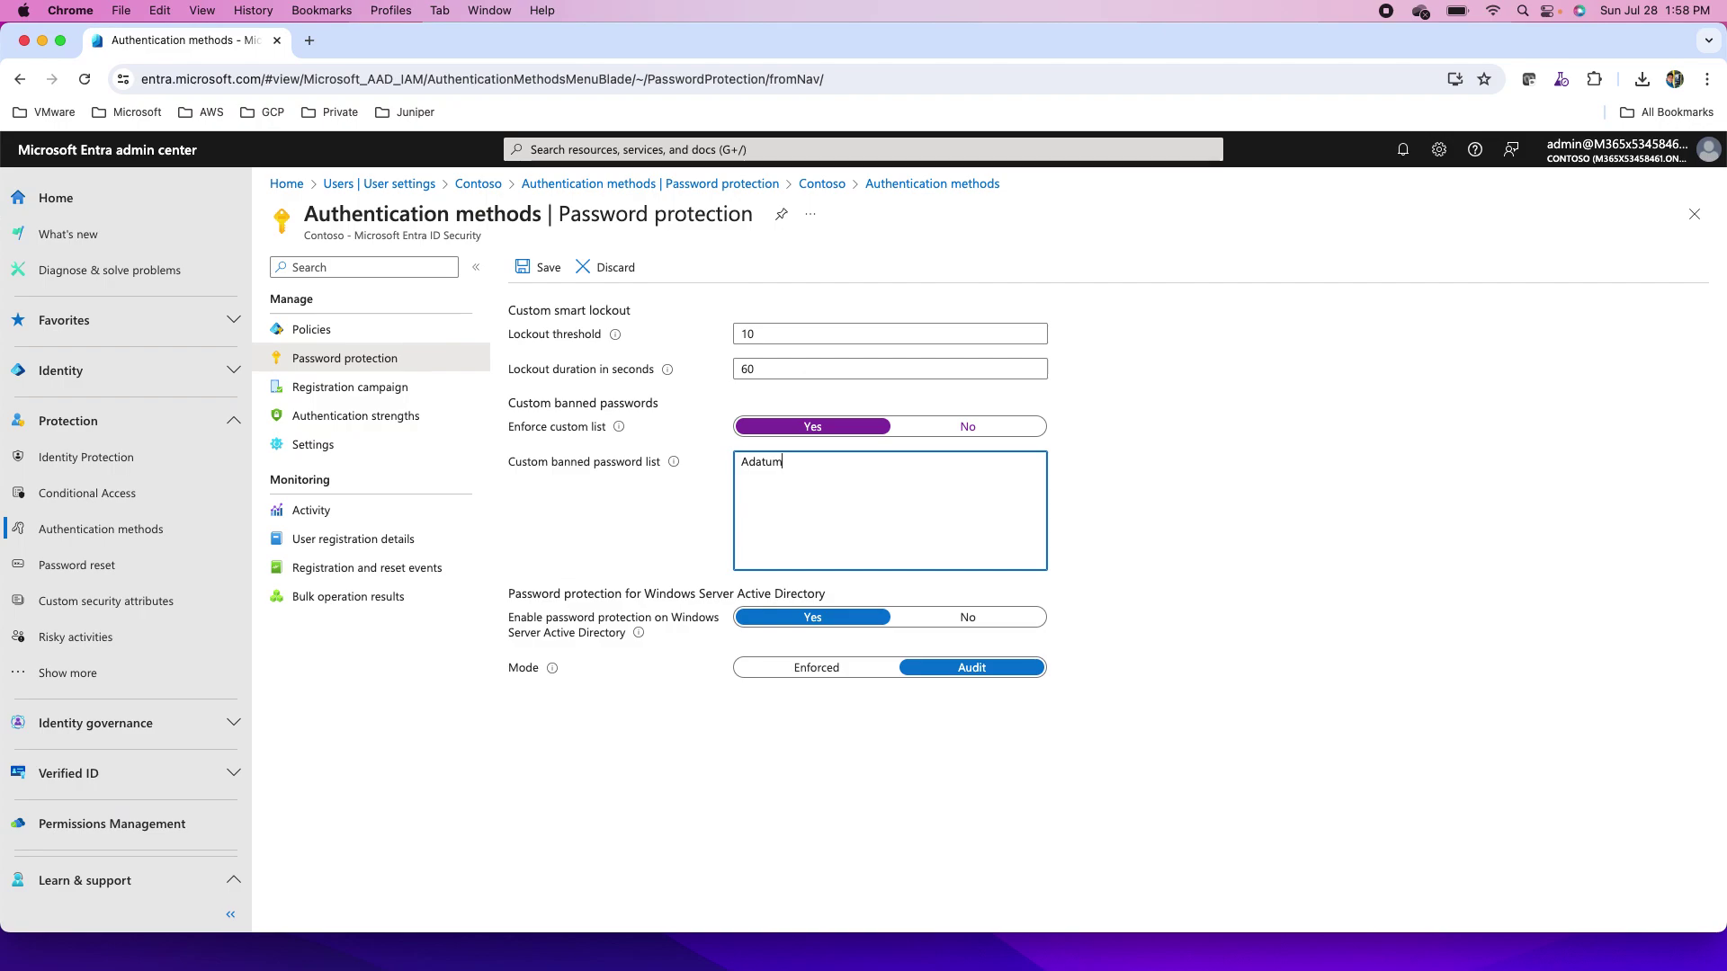
type("!123")
key("Return")
type("Adatum@123")
key("Return")
type("Lonp")
key("BackSpace")
type("don ")
type("Adatum")
type("@")
type("London")
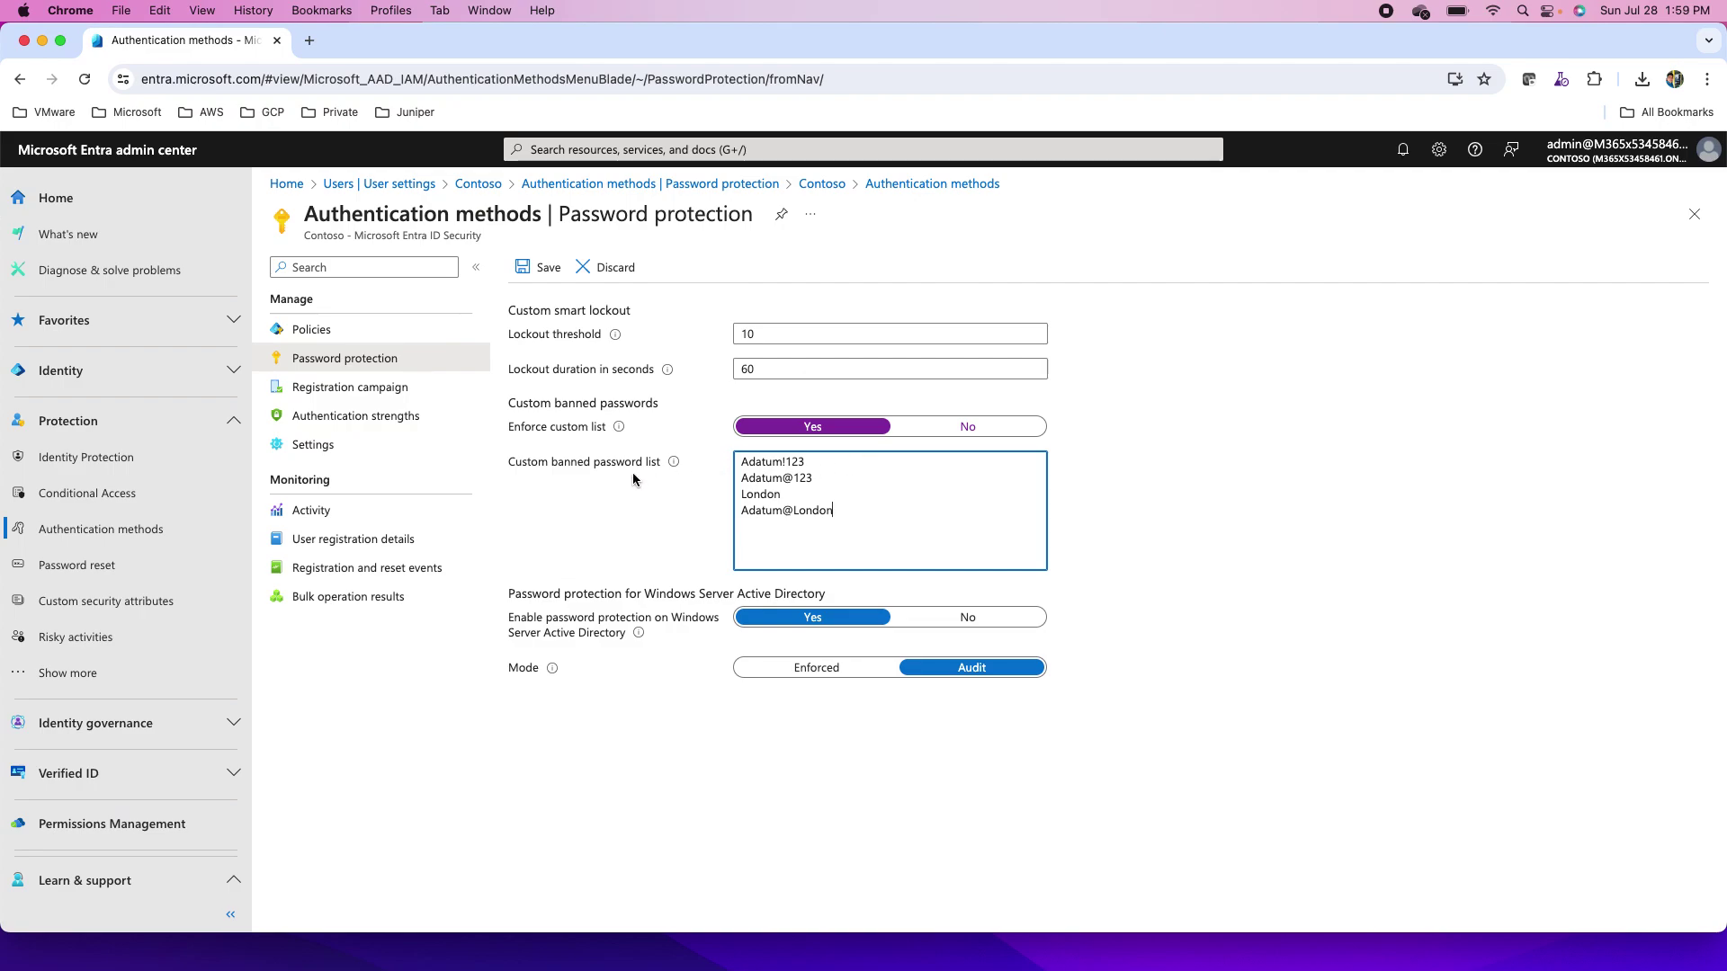
- Set the Windows Server Active Directory Mode to Enforced and save the policy
mouse_move(676, 464)
left_click(800, 670)
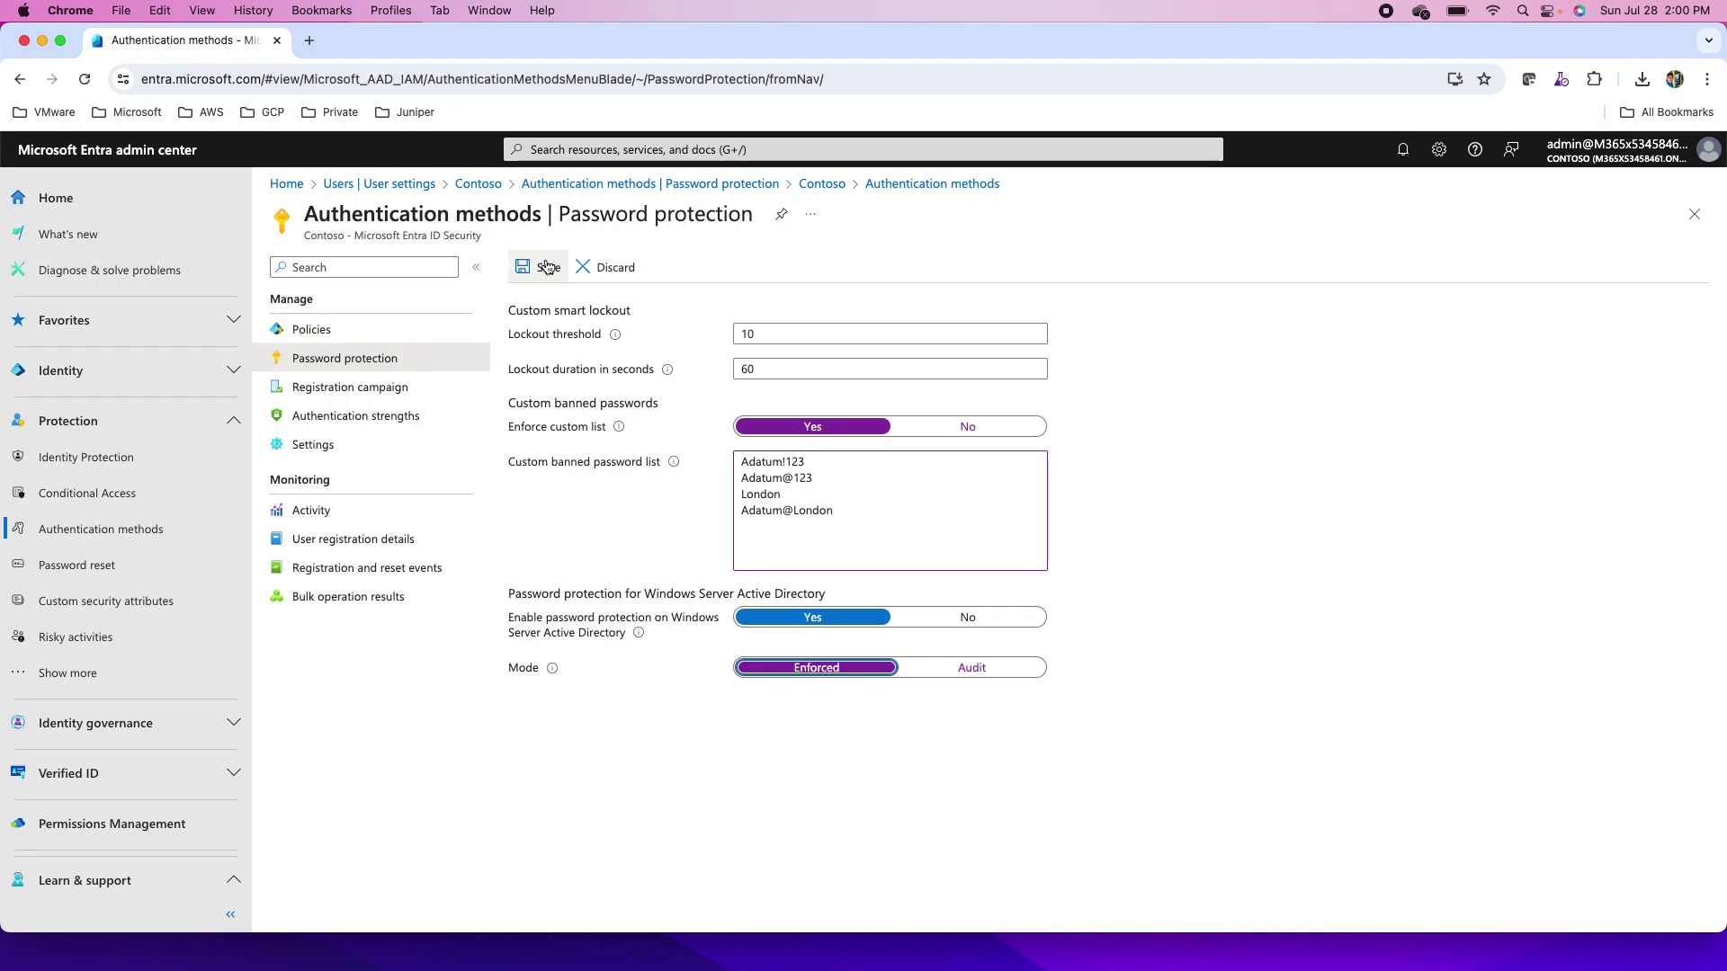
mouse_move(620, 433)
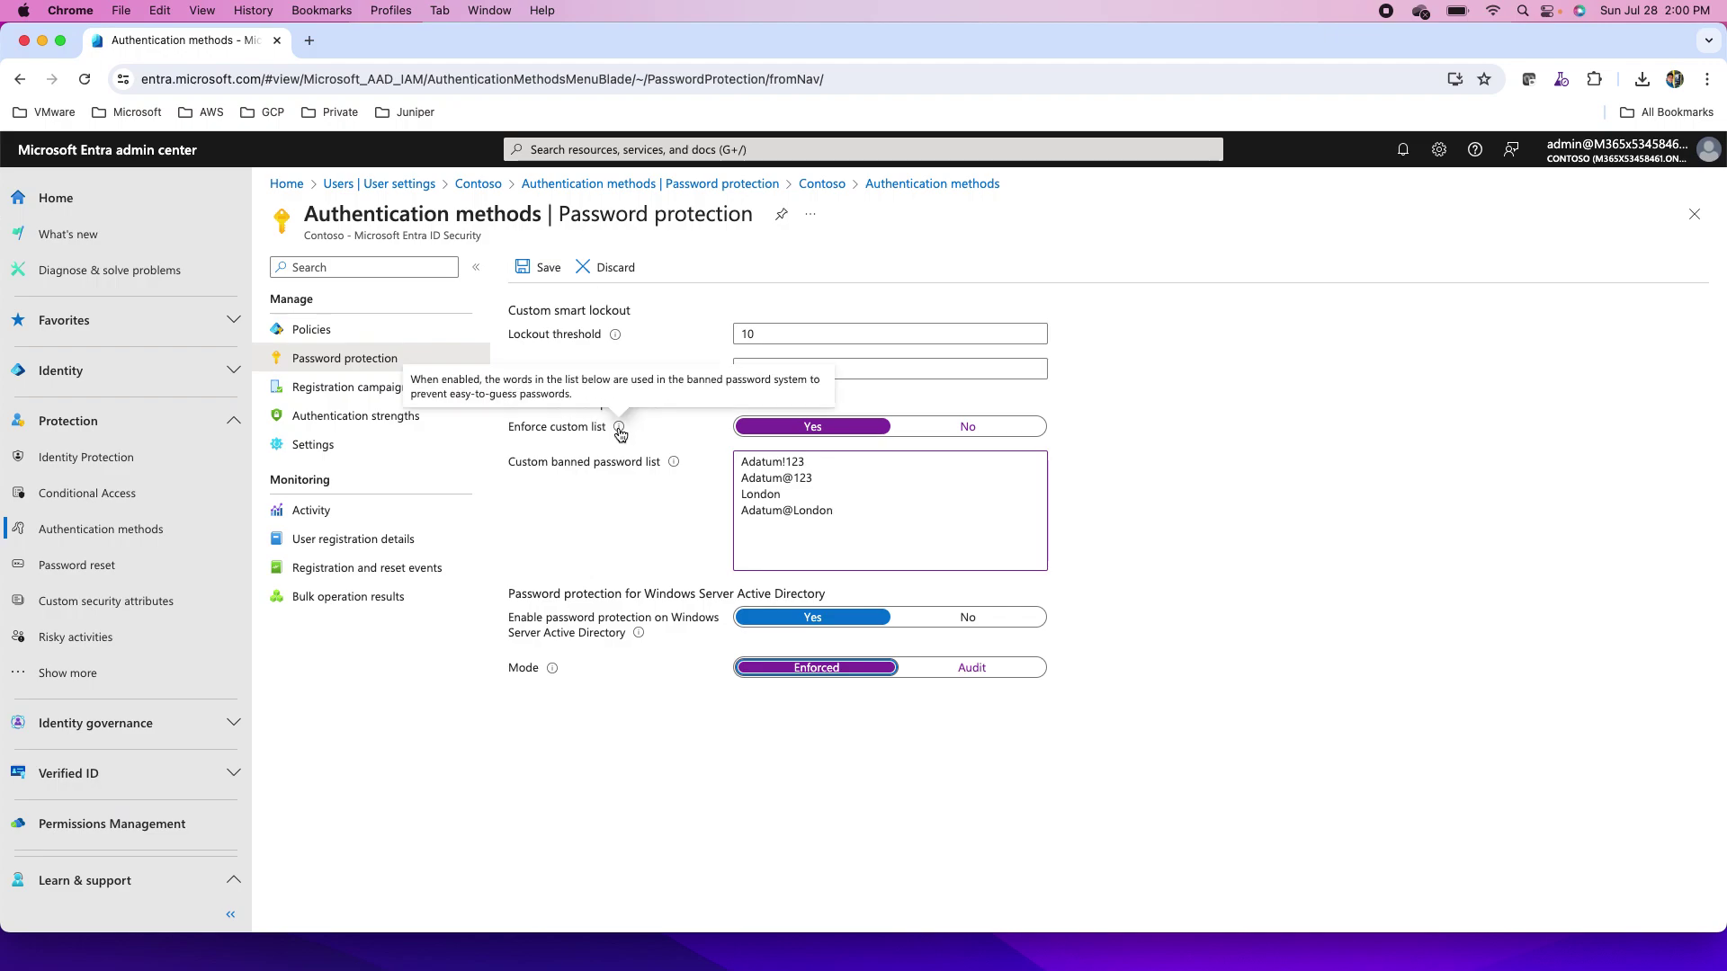
mouse_move(672, 464)
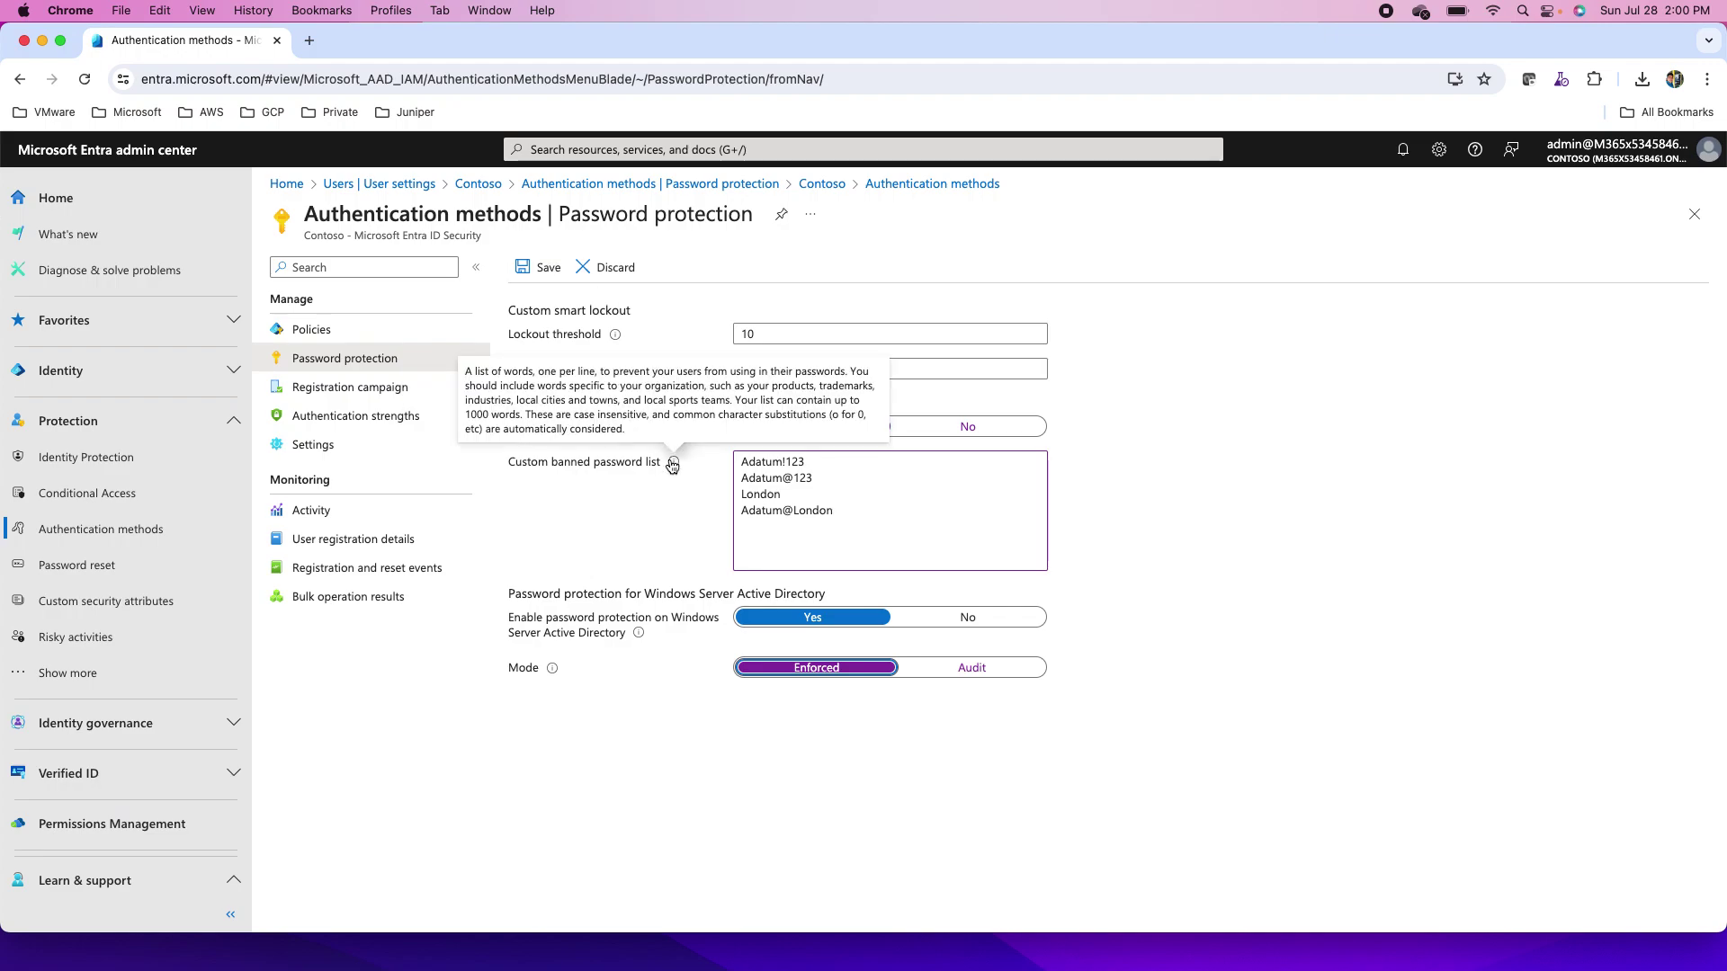
left_click(541, 269)
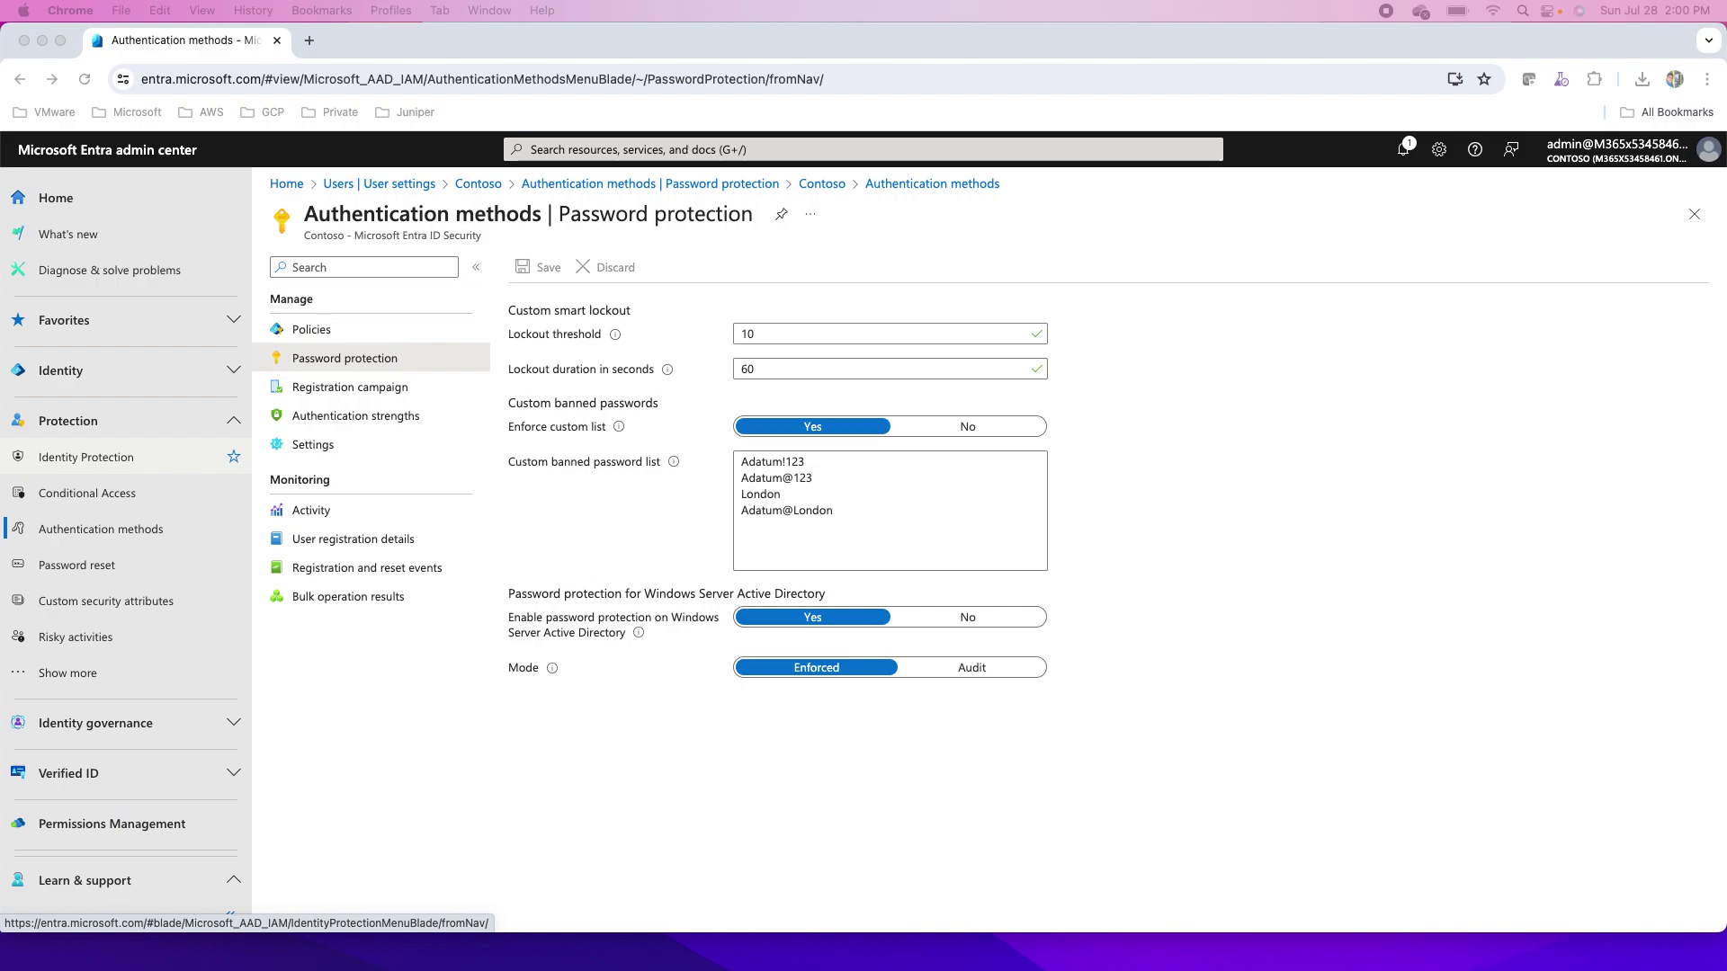
- Load Microsoft_Password_Guidance-1.pdf in a new Chrome tab and scroll to the Summary of Recommendations
left_click(309, 45)
left_click(308, 45)
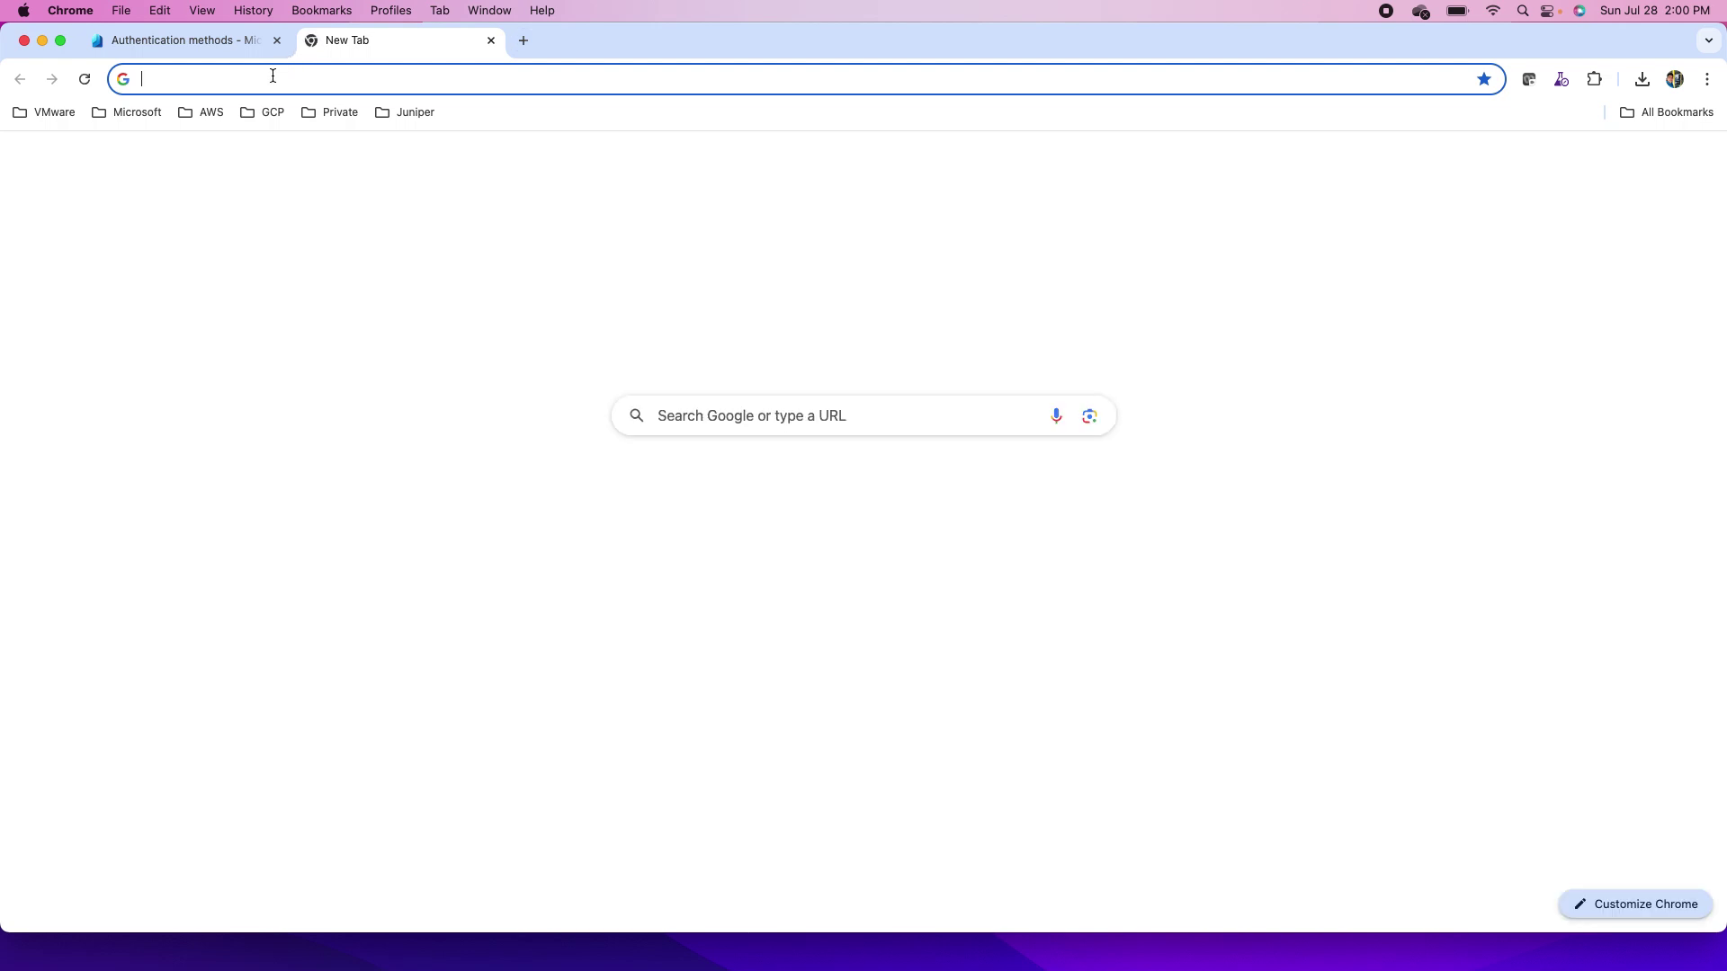
key("super+v")
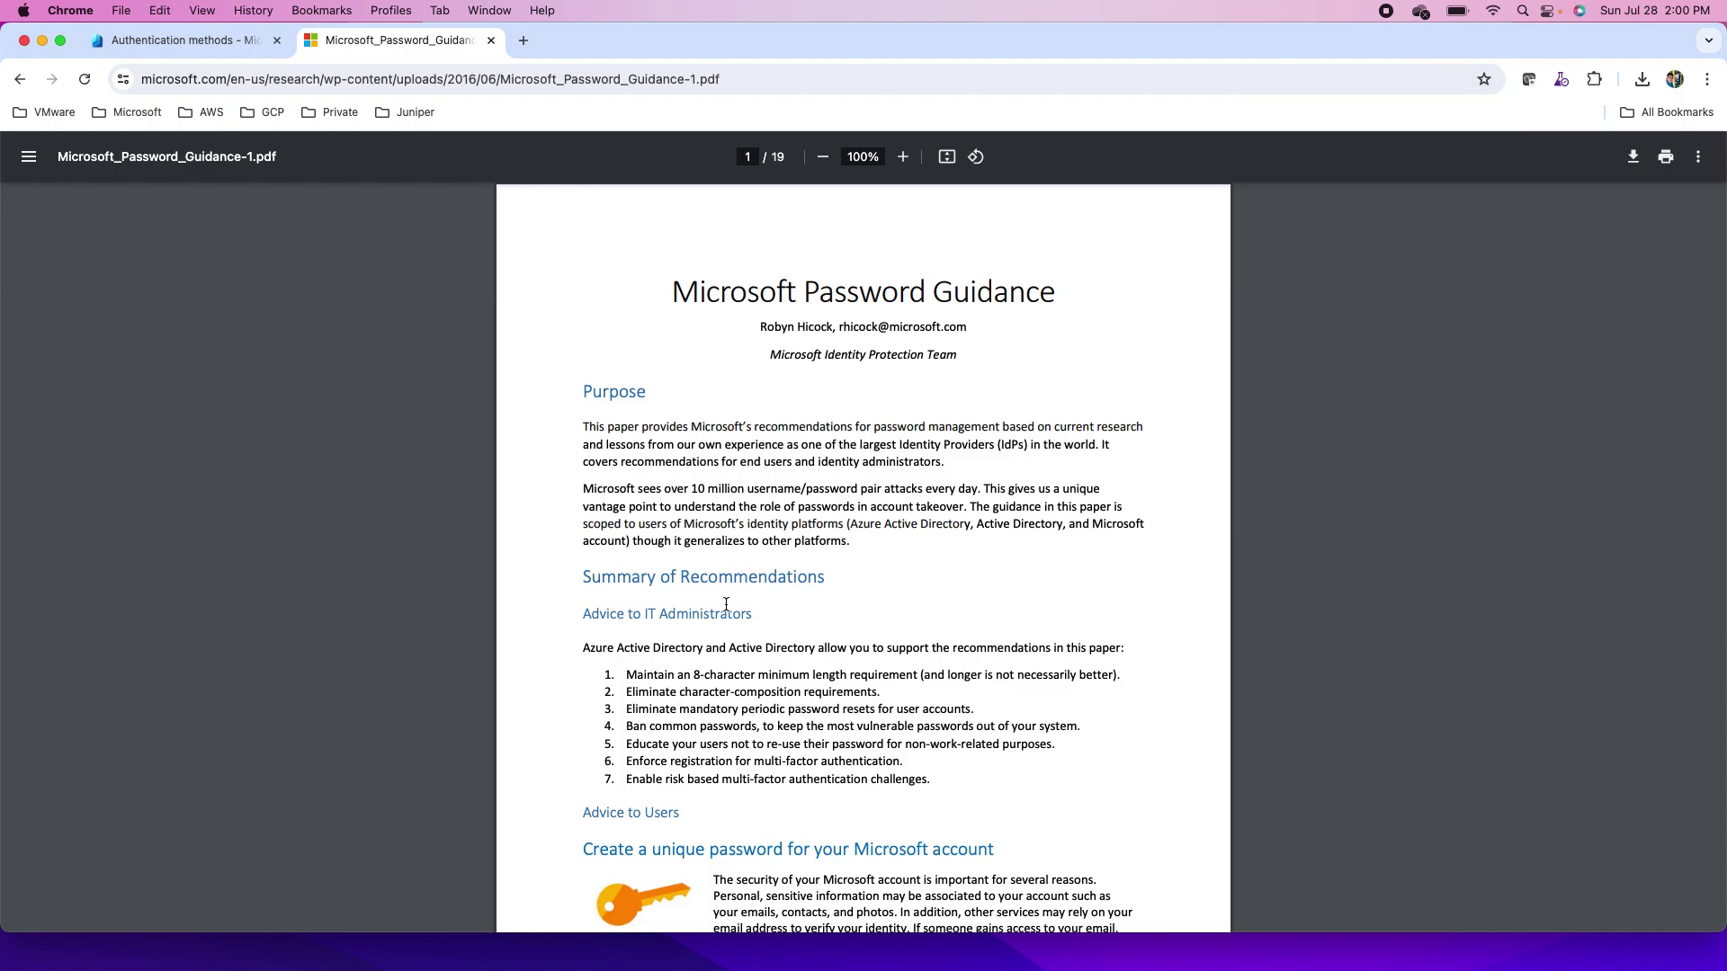
scroll(726, 604, "down", 3)
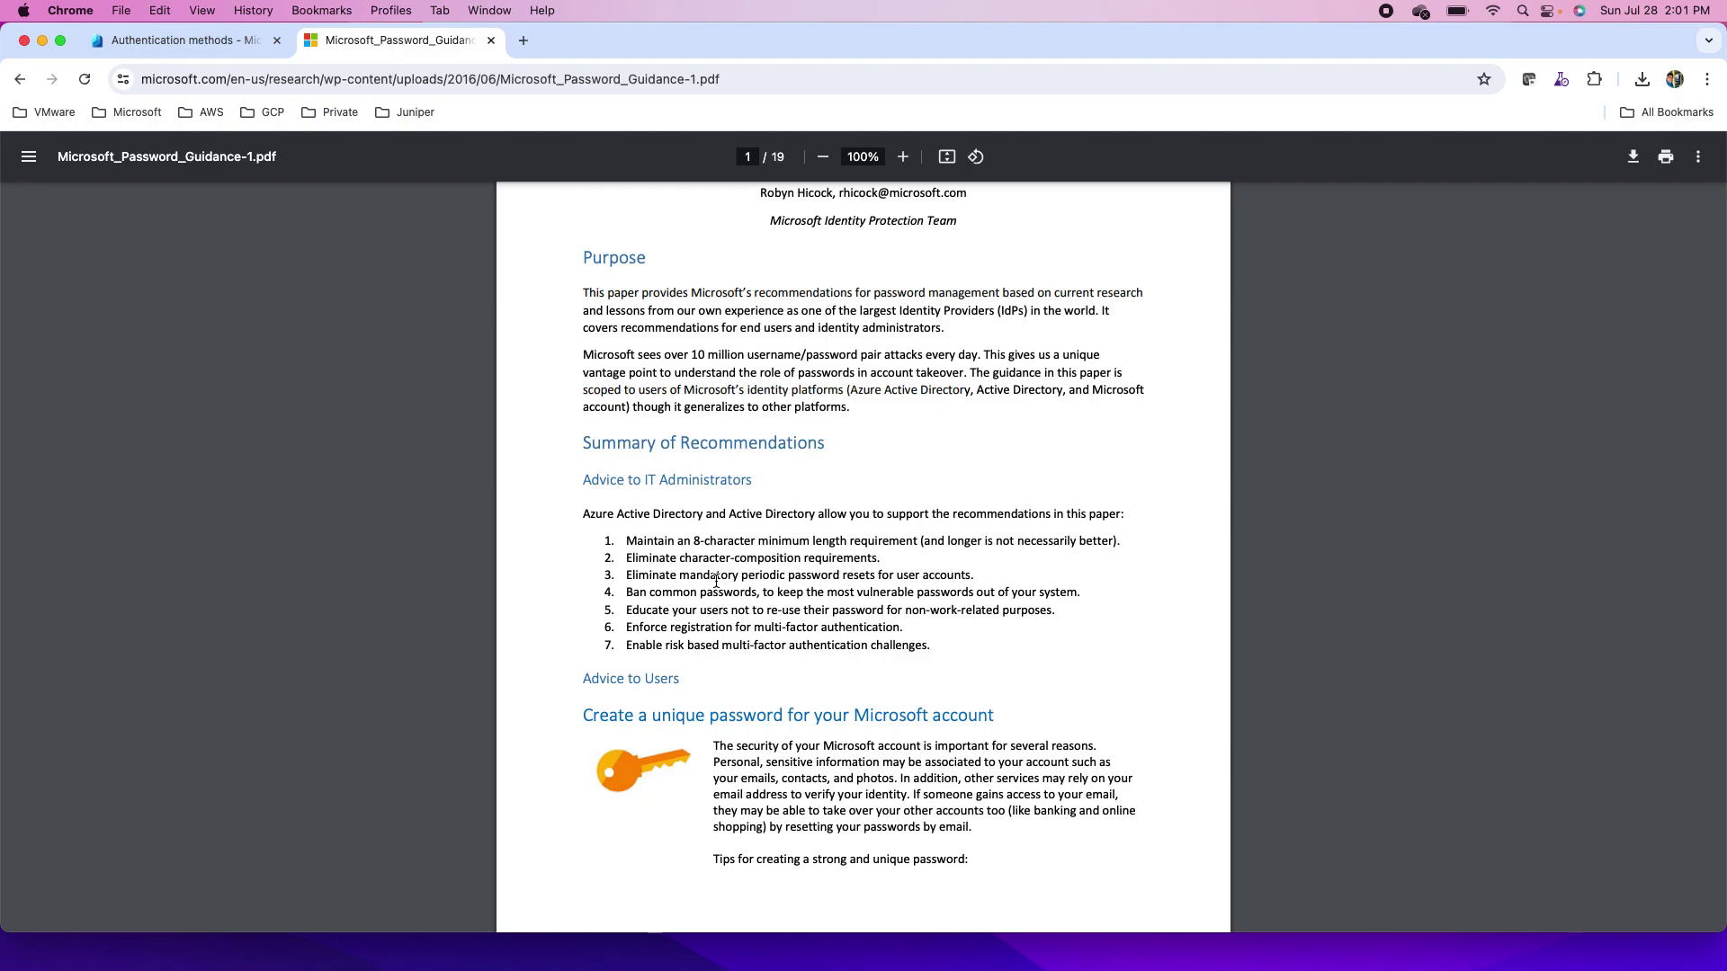
- Scroll through the remaining PDF pages, then return to the Authentication methods tab in Entra
scroll(717, 580, "down", 5)
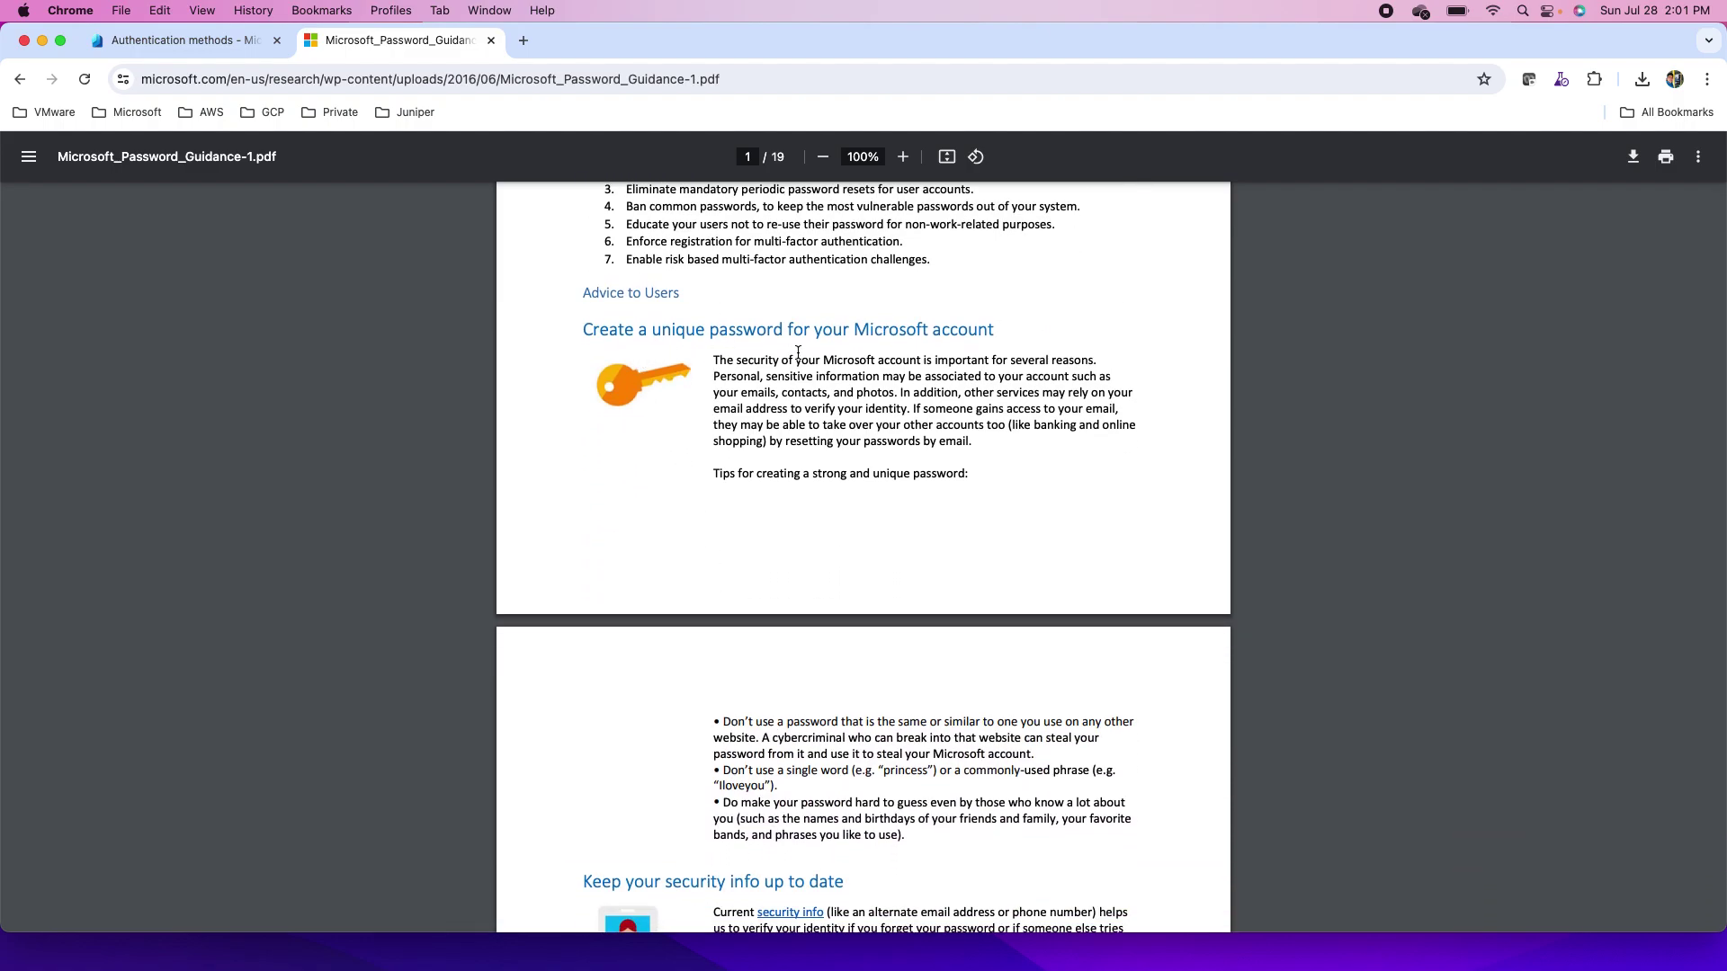
scroll(785, 514, "down", 6)
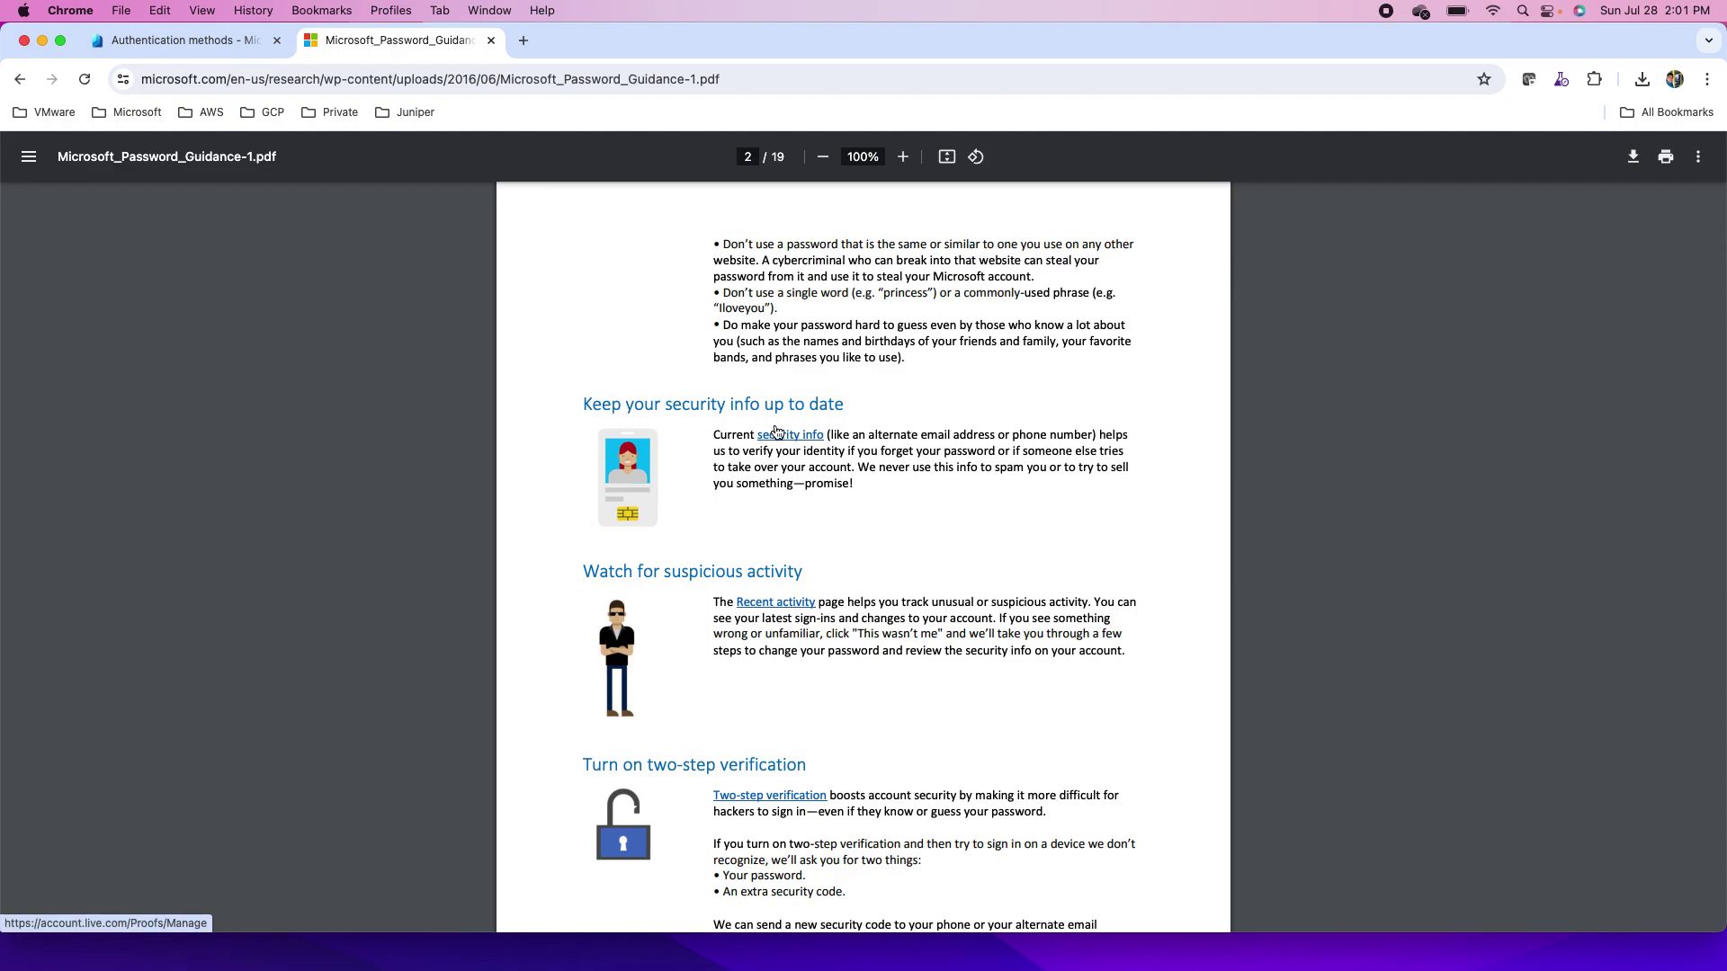
scroll(674, 559, "down", 1)
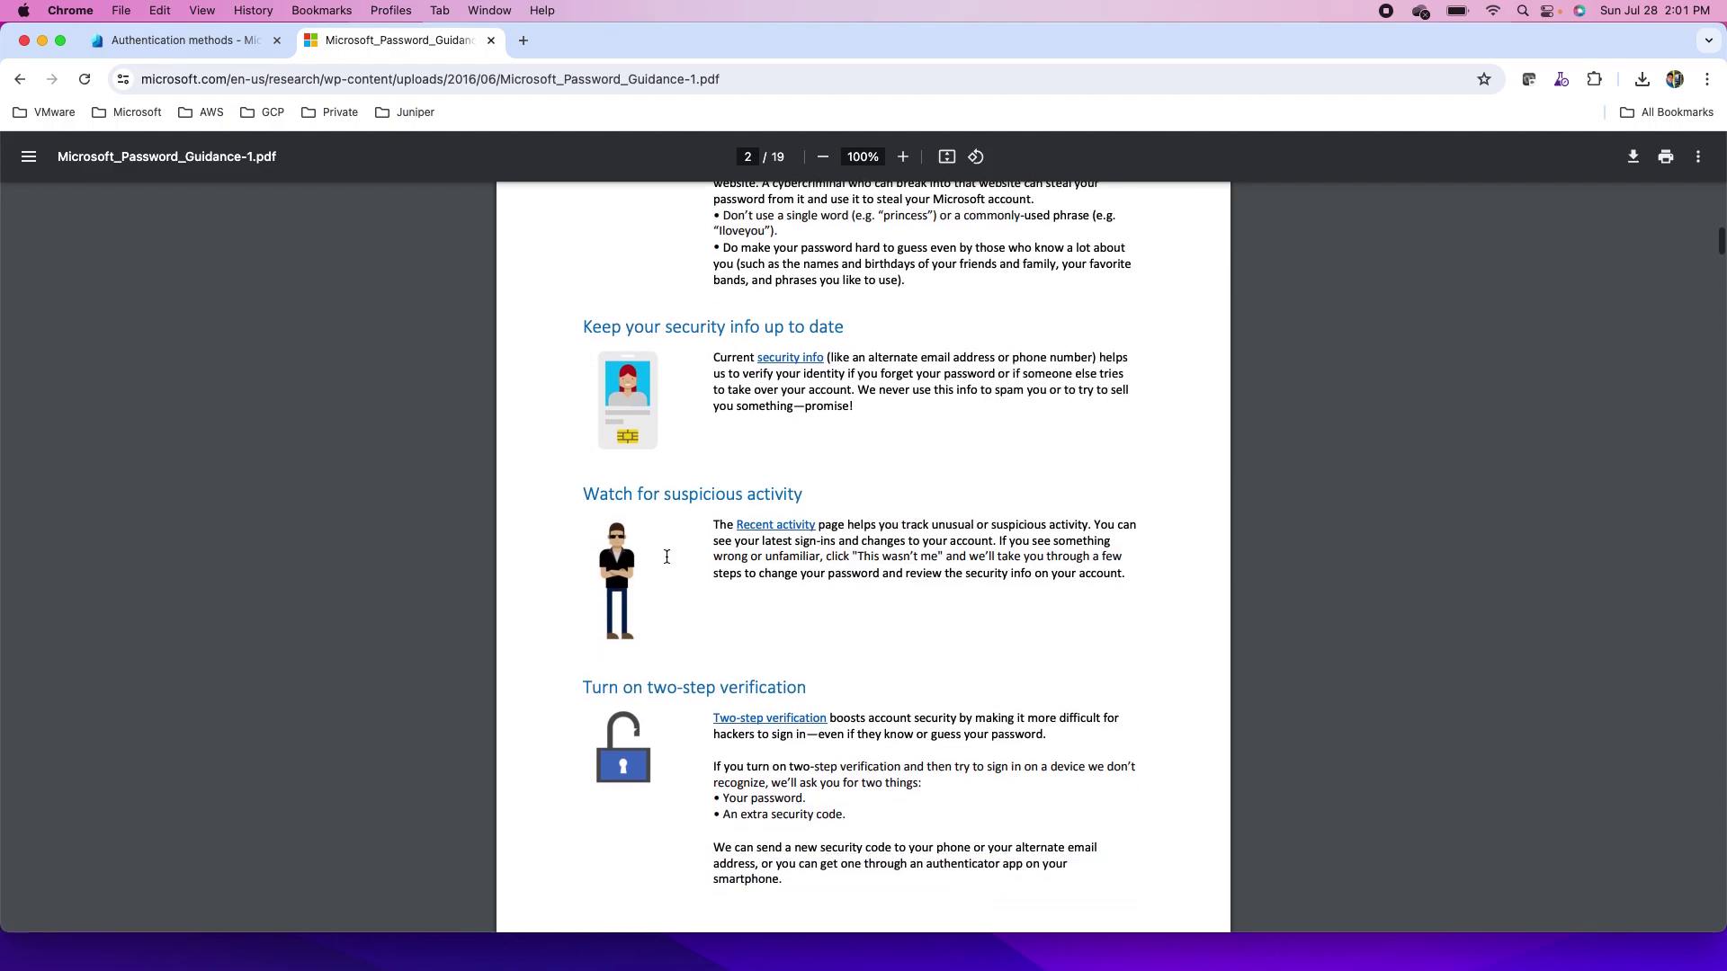
scroll(667, 557, "down", 1)
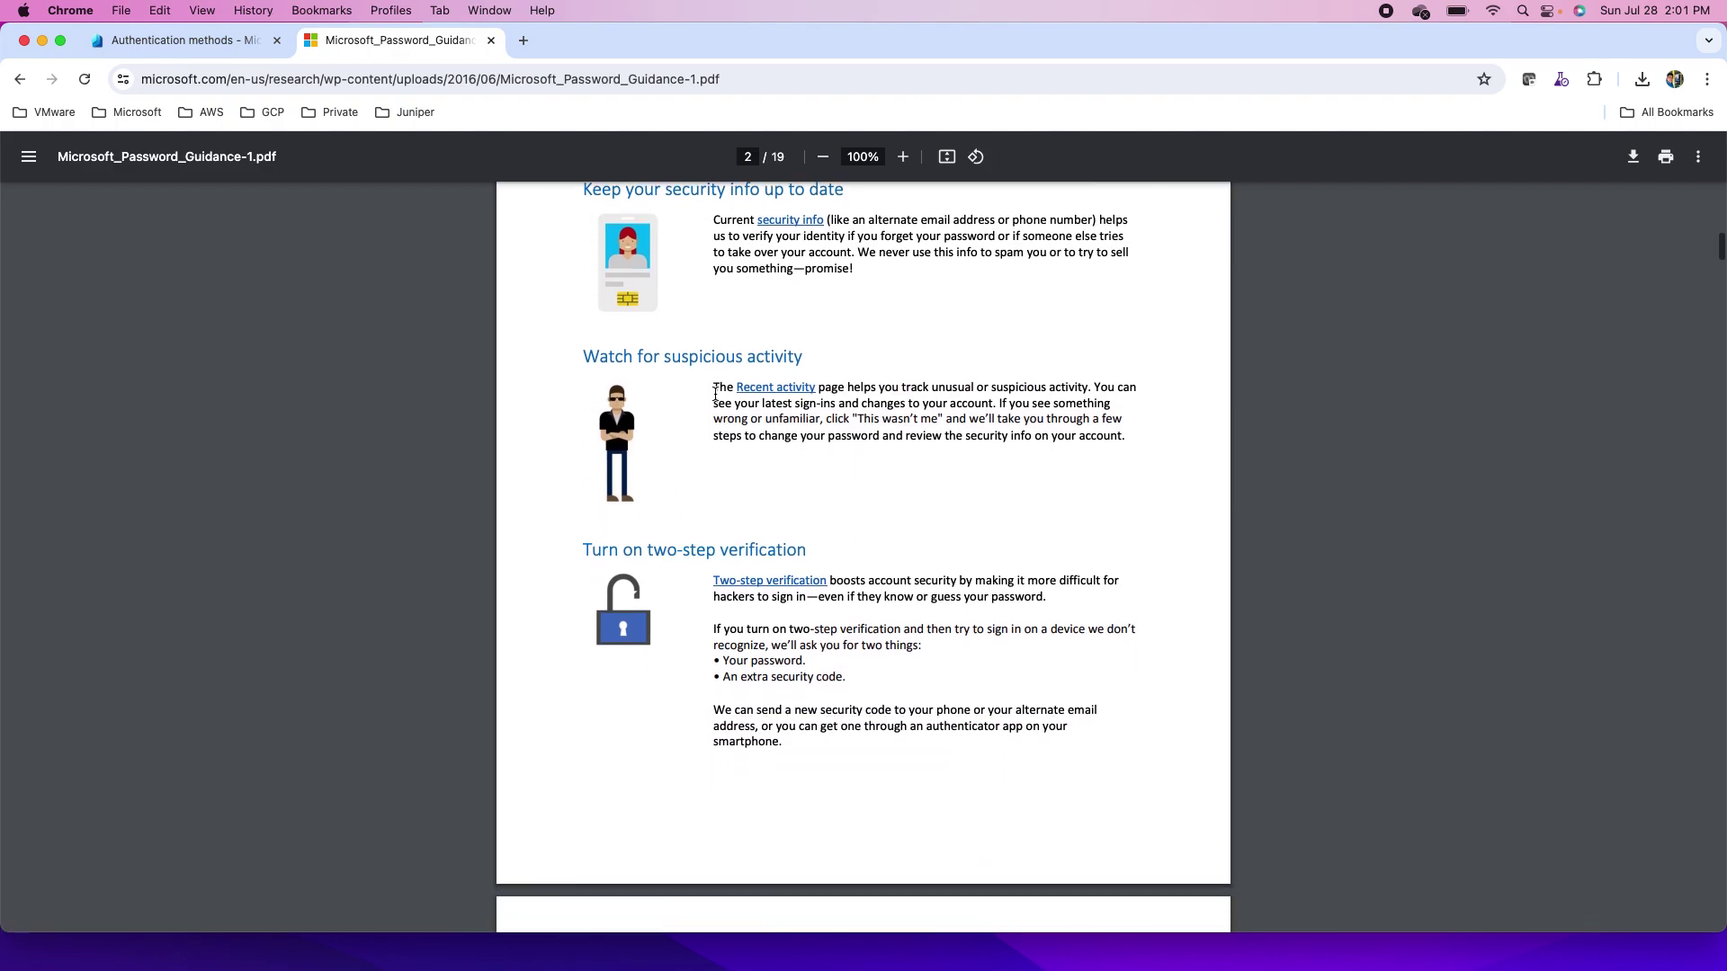
scroll(874, 473, "down", 2)
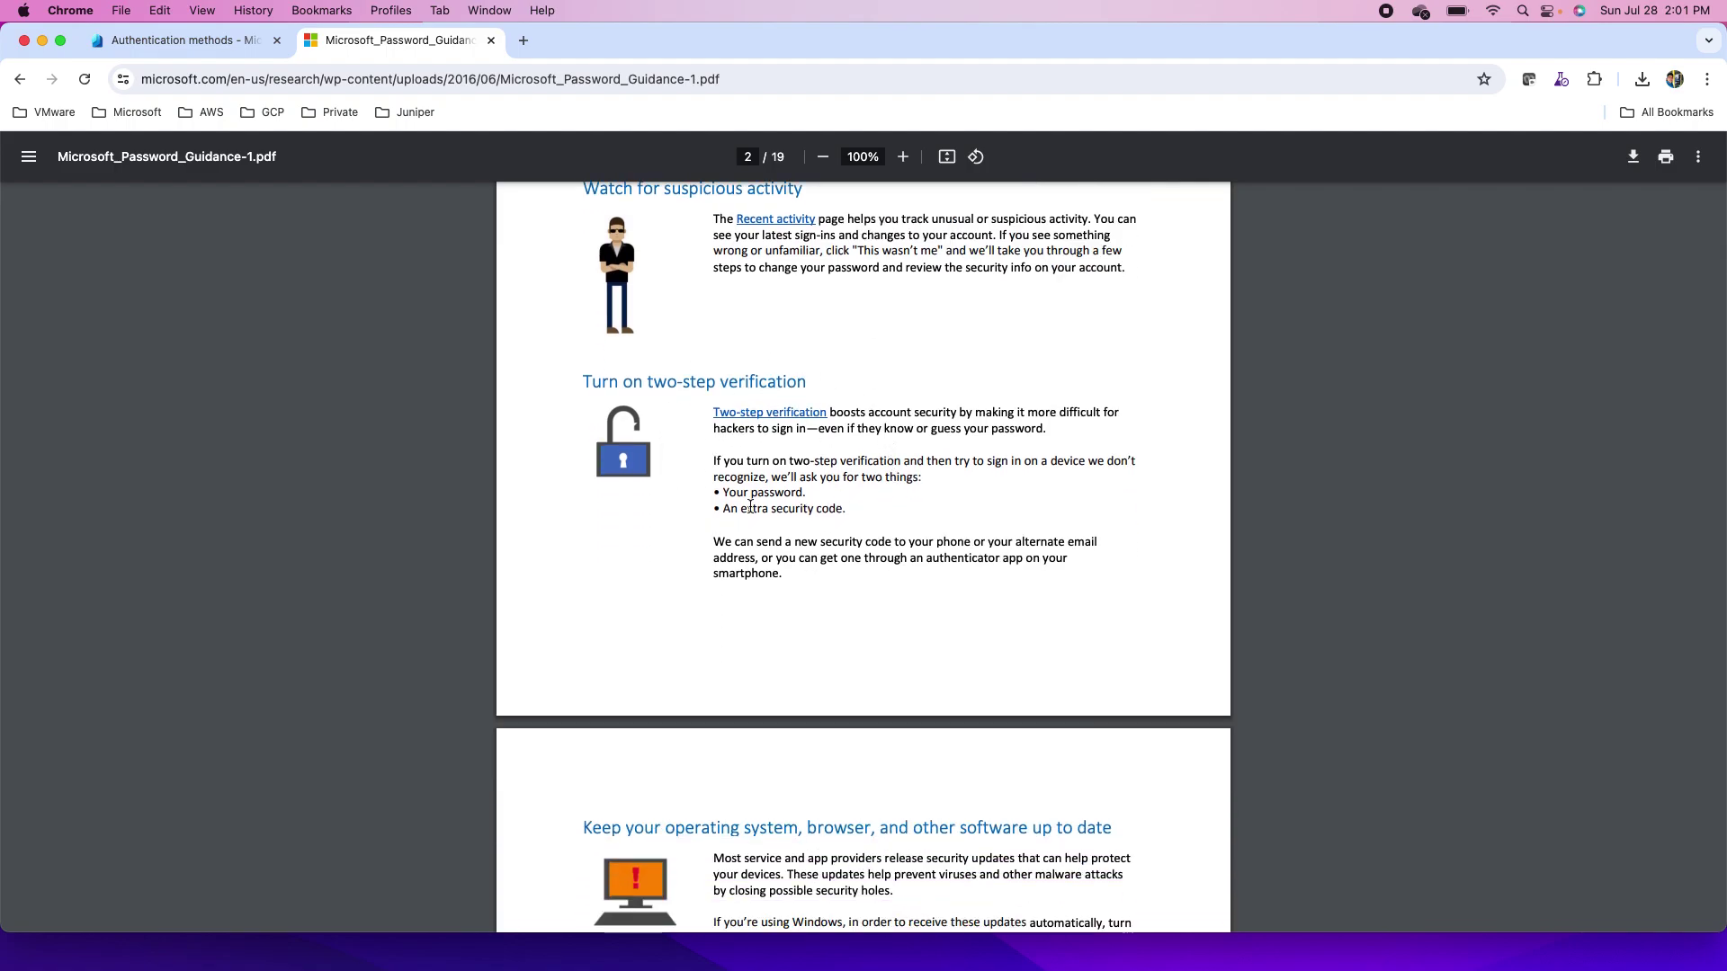
scroll(818, 599, "down", 5)
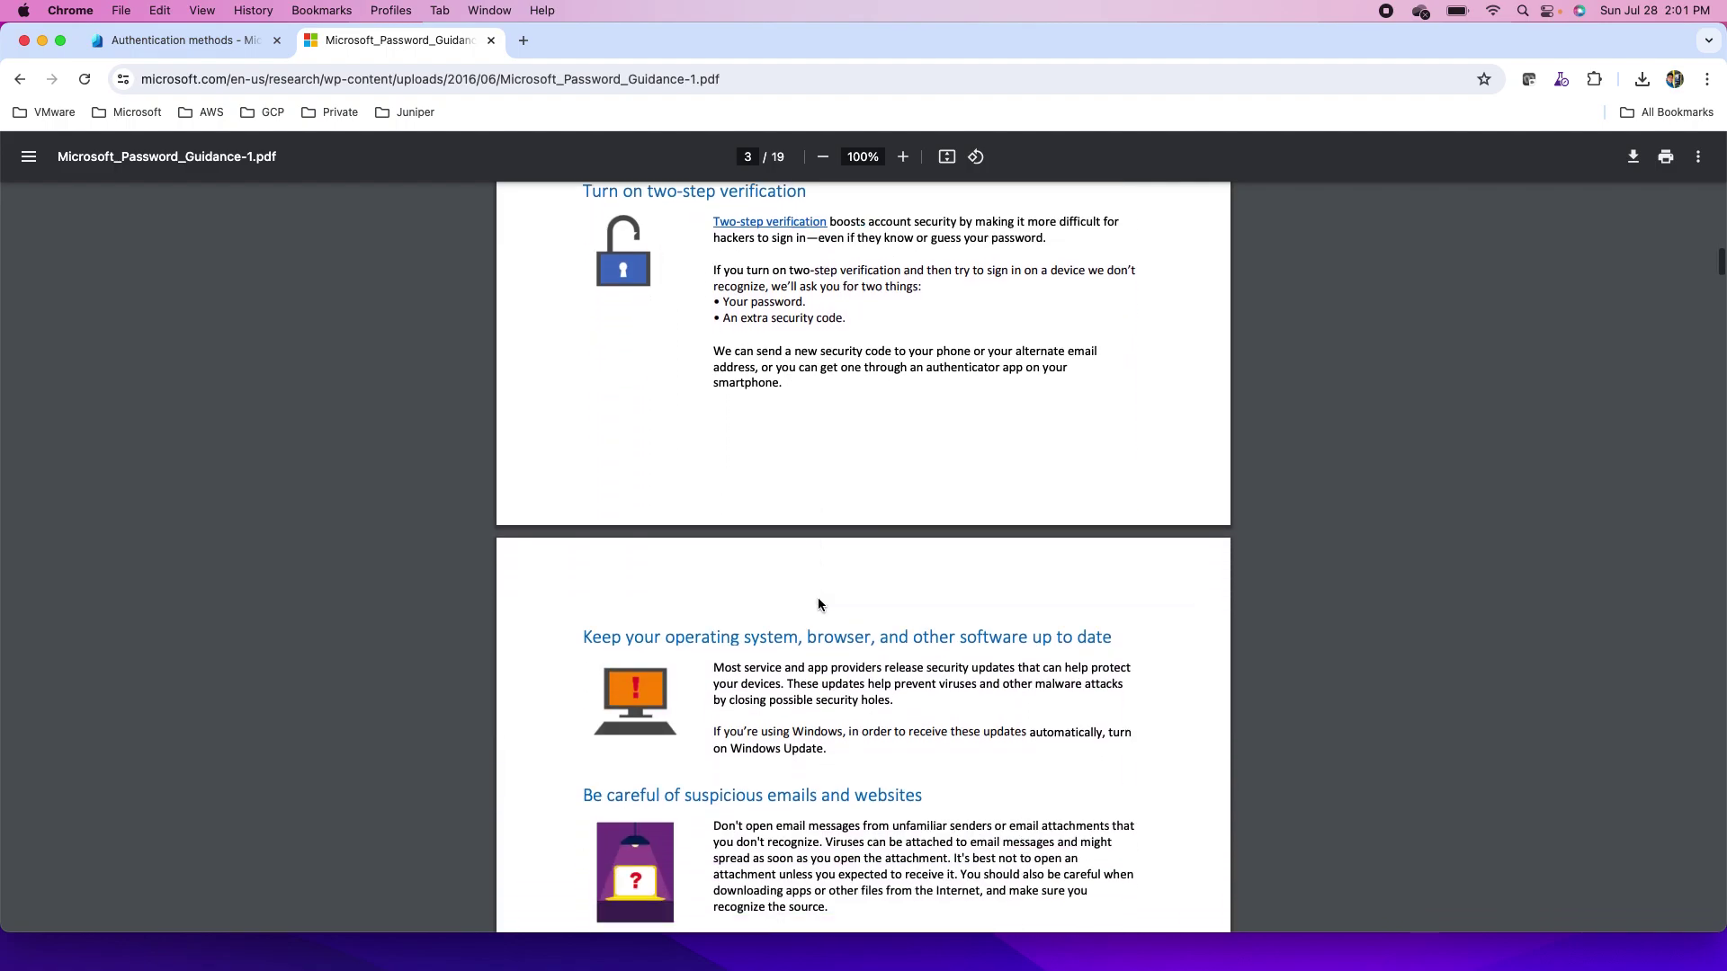
scroll(818, 599, "down", 3)
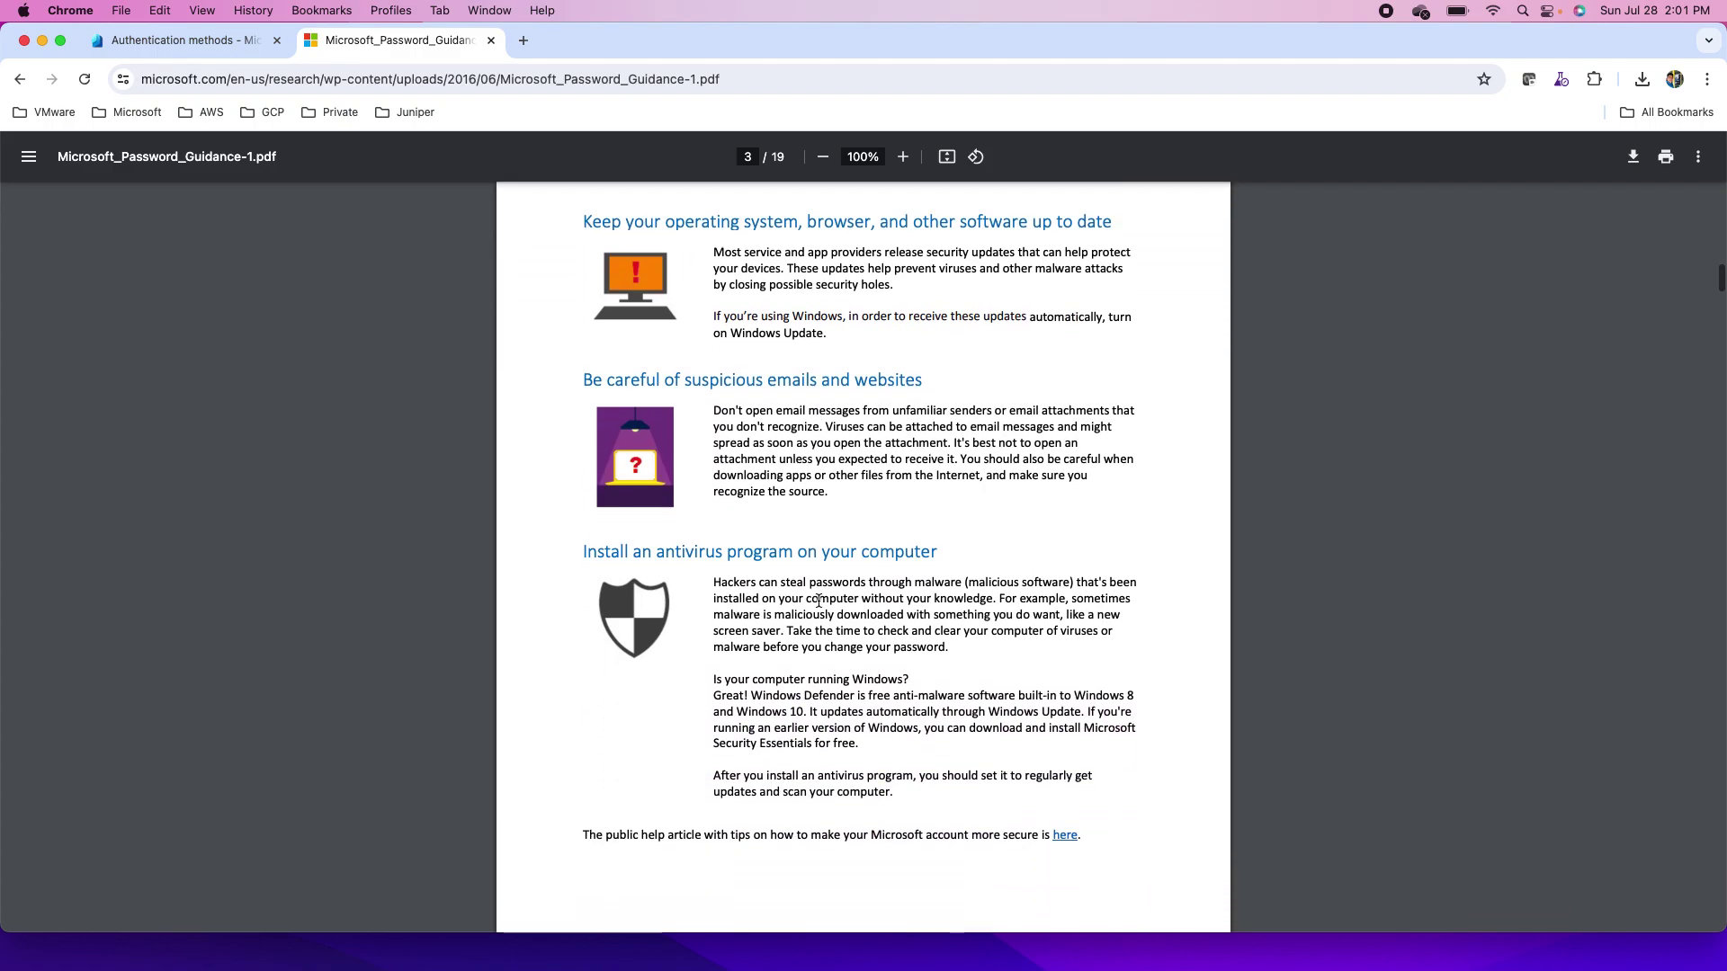
scroll(818, 601, "down", 4)
scroll(819, 601, "down", 5)
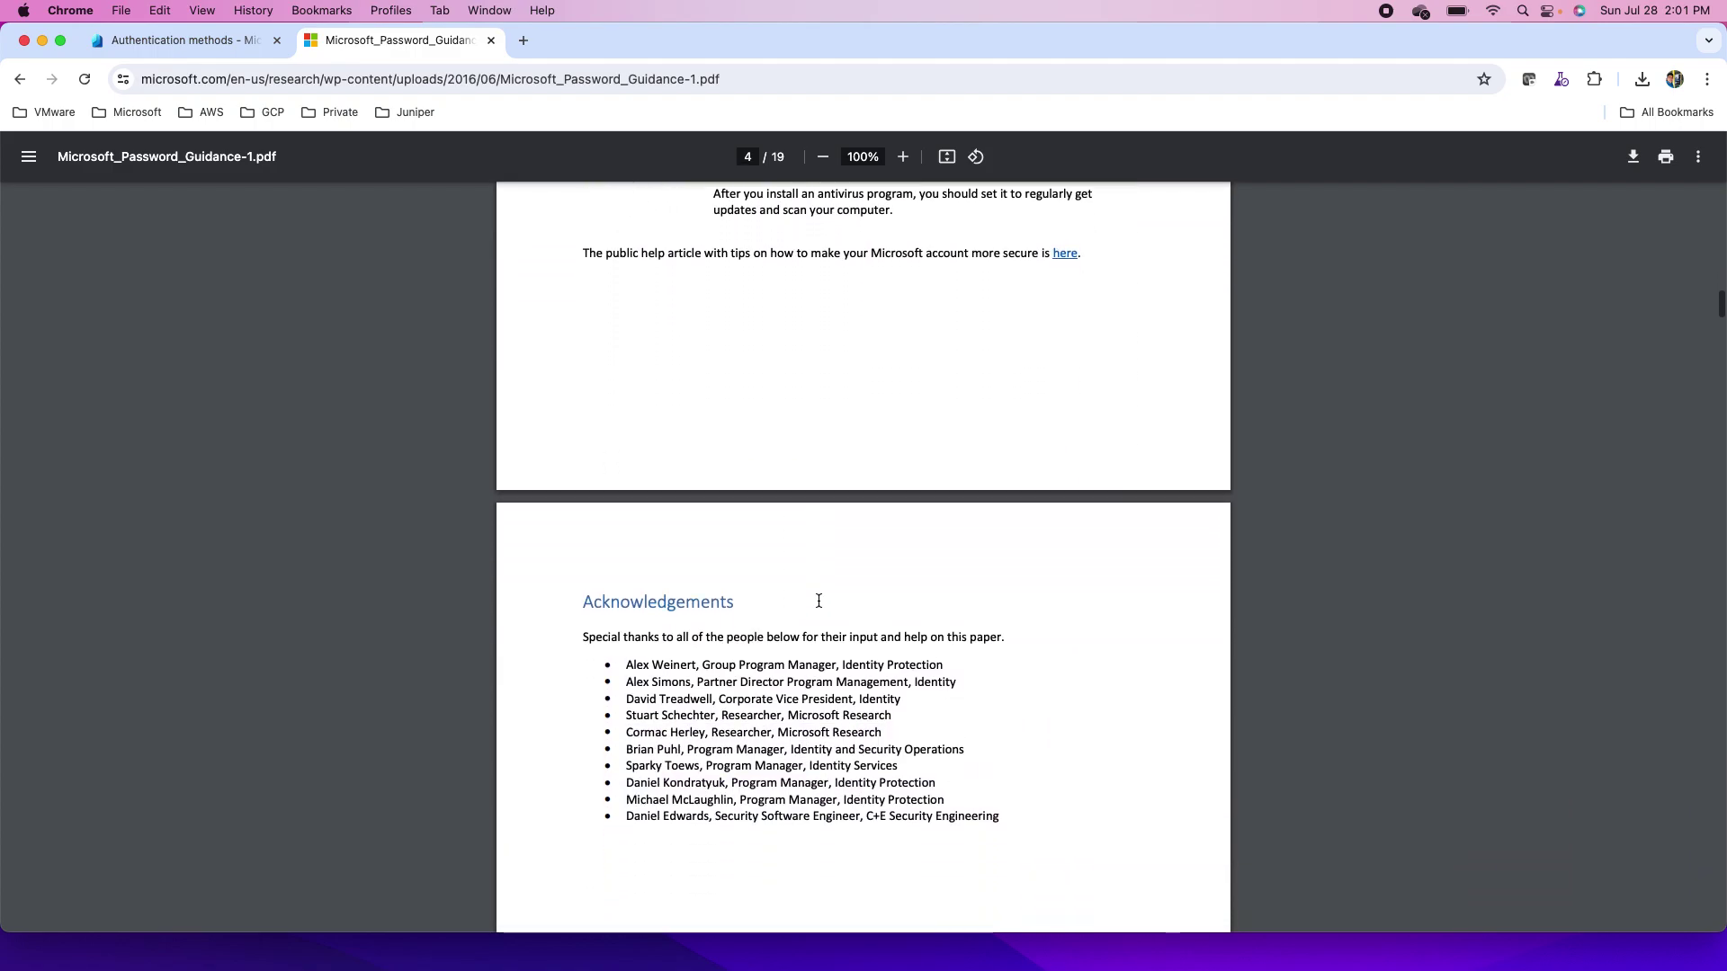
scroll(818, 601, "down", 6)
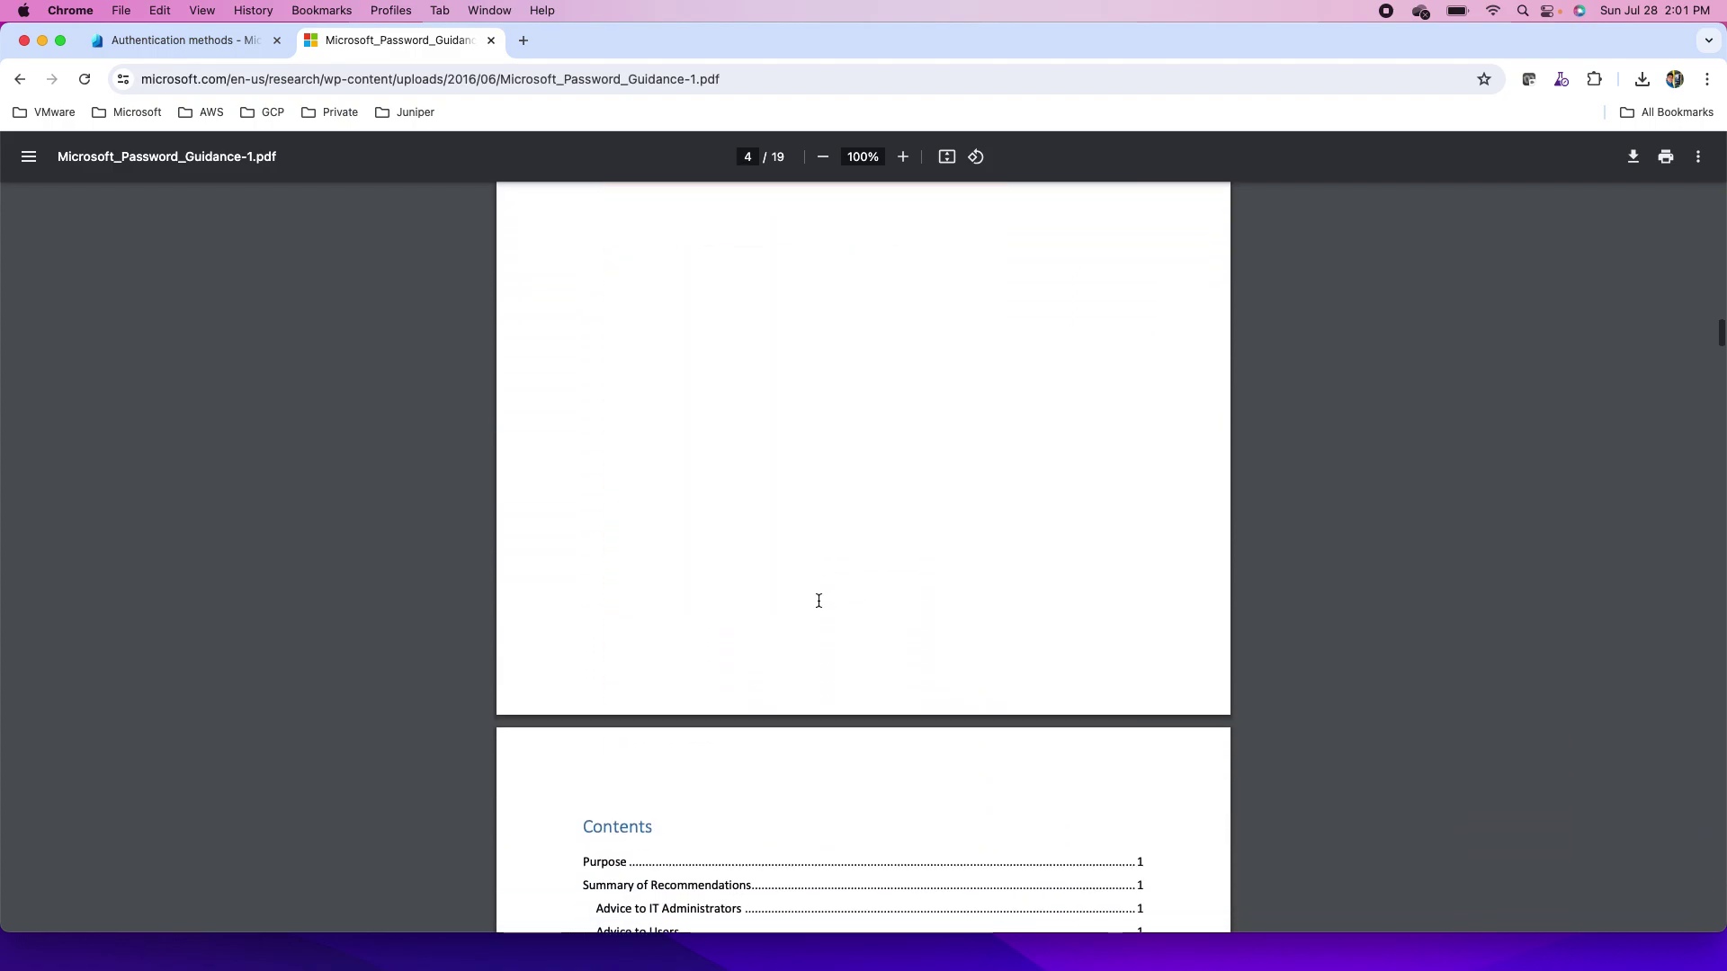
scroll(818, 601, "down", 1)
scroll(818, 601, "down", 5)
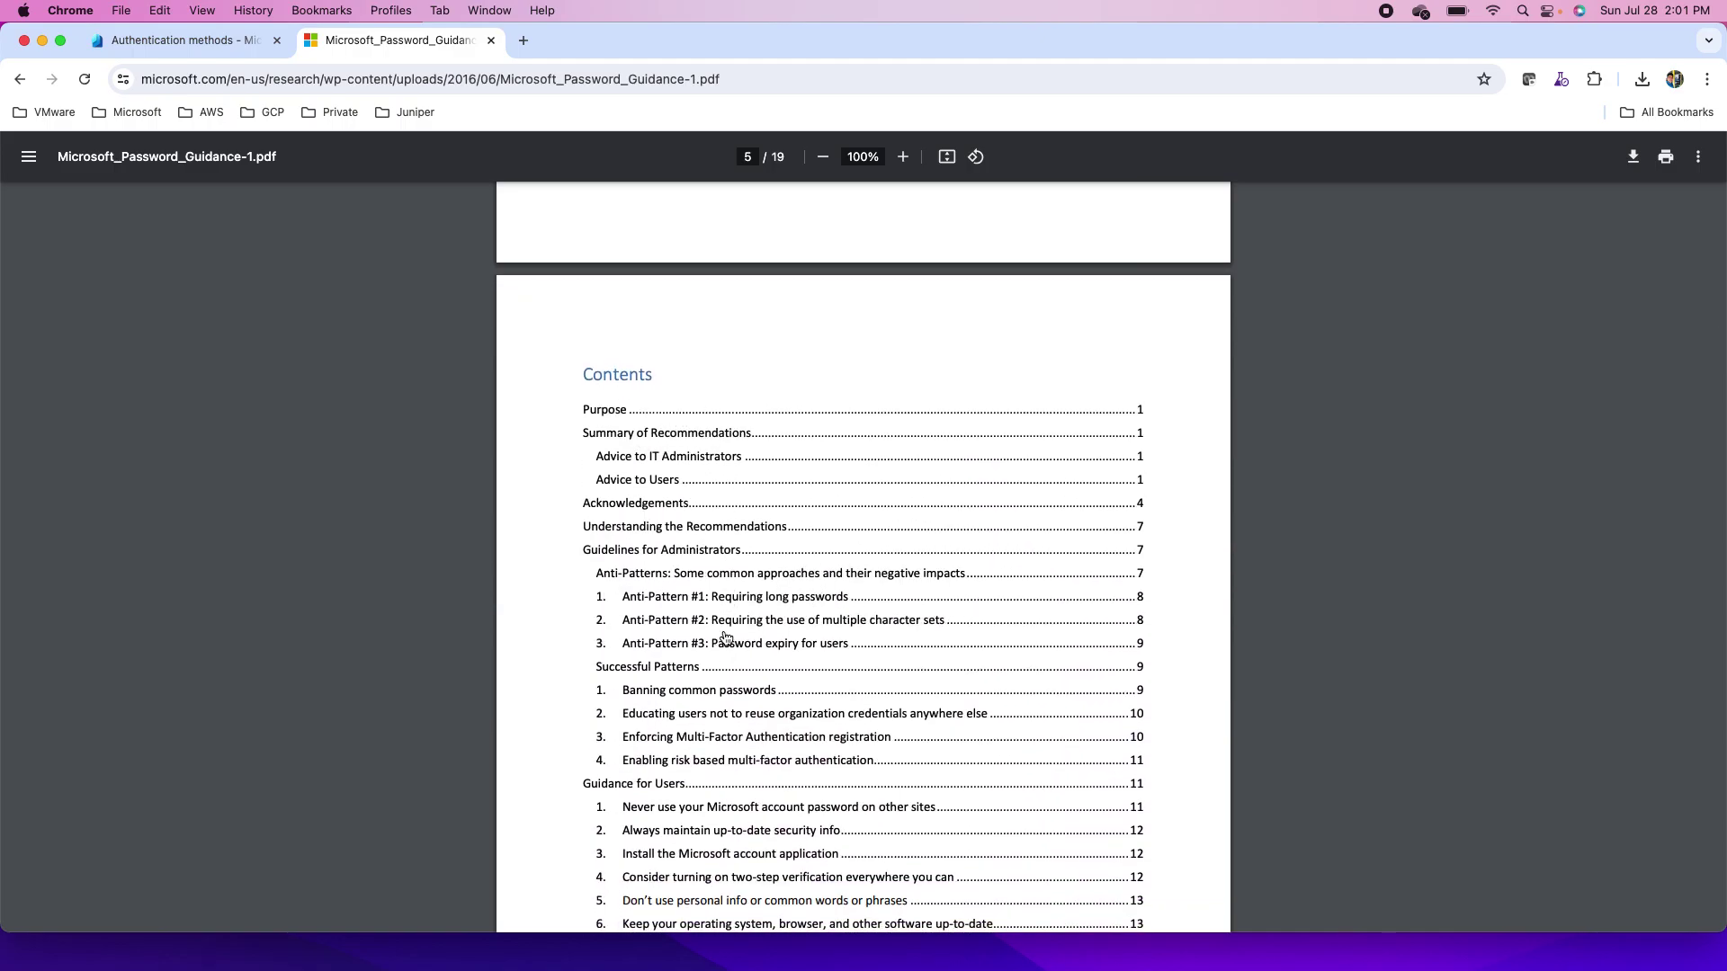
scroll(726, 638, "down", 6)
scroll(726, 639, "down", 3)
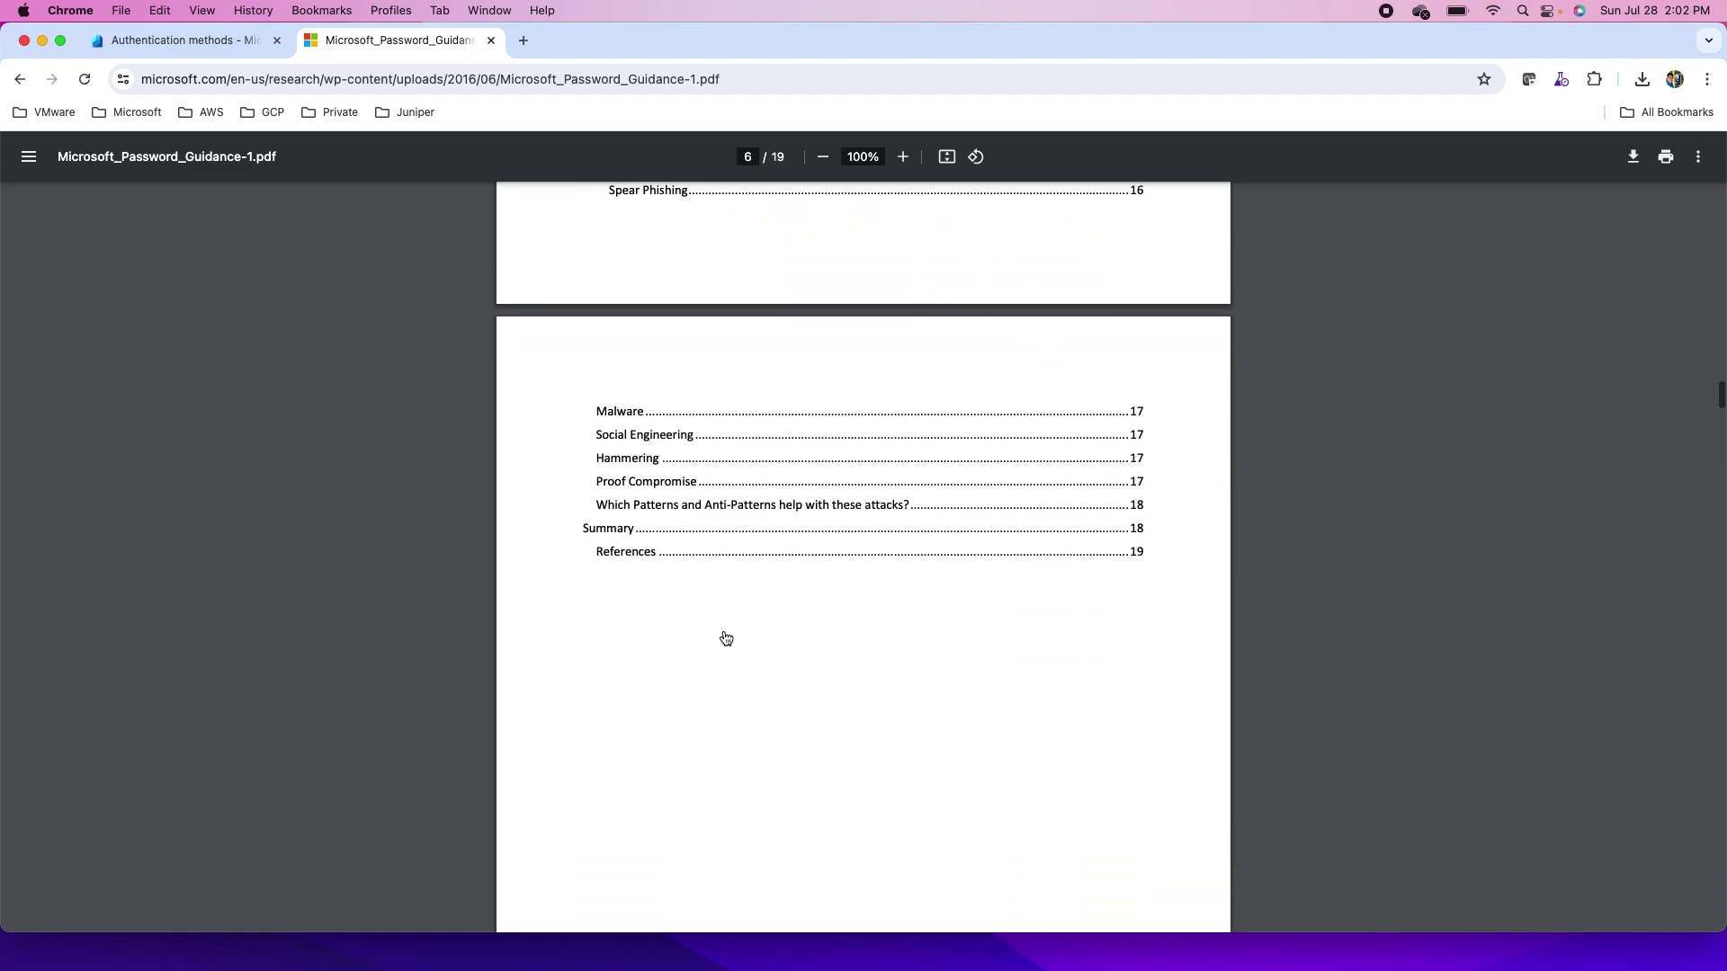
scroll(726, 638, "down", 5)
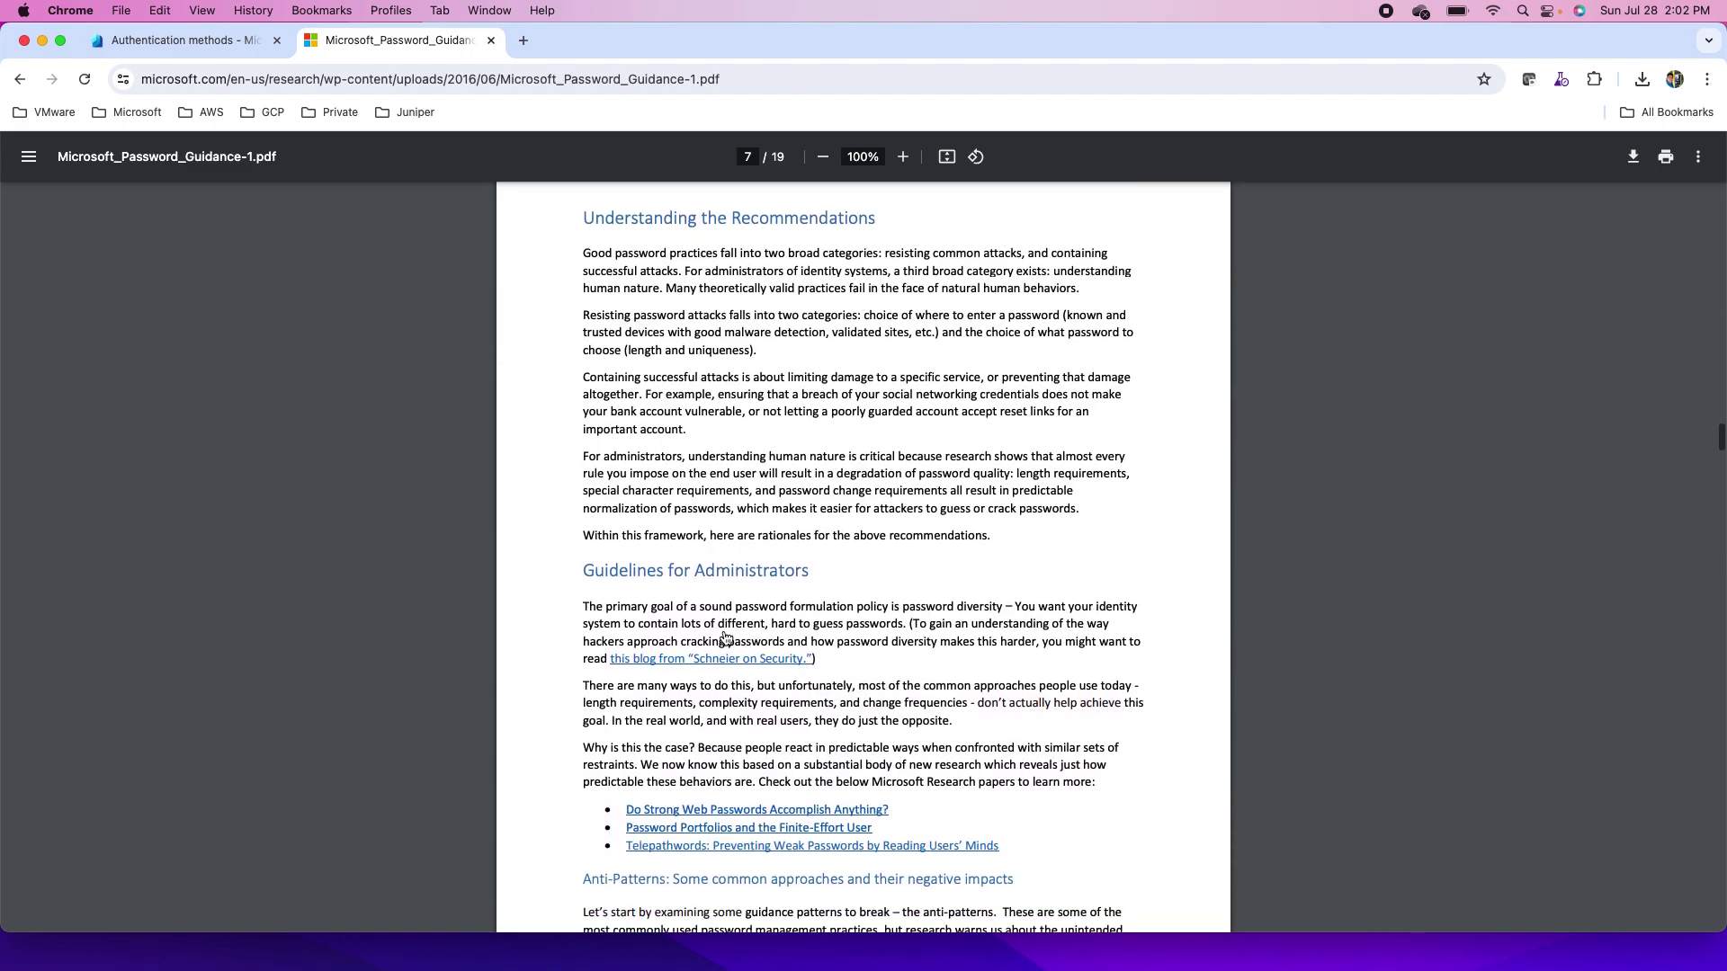
scroll(726, 638, "down", 1)
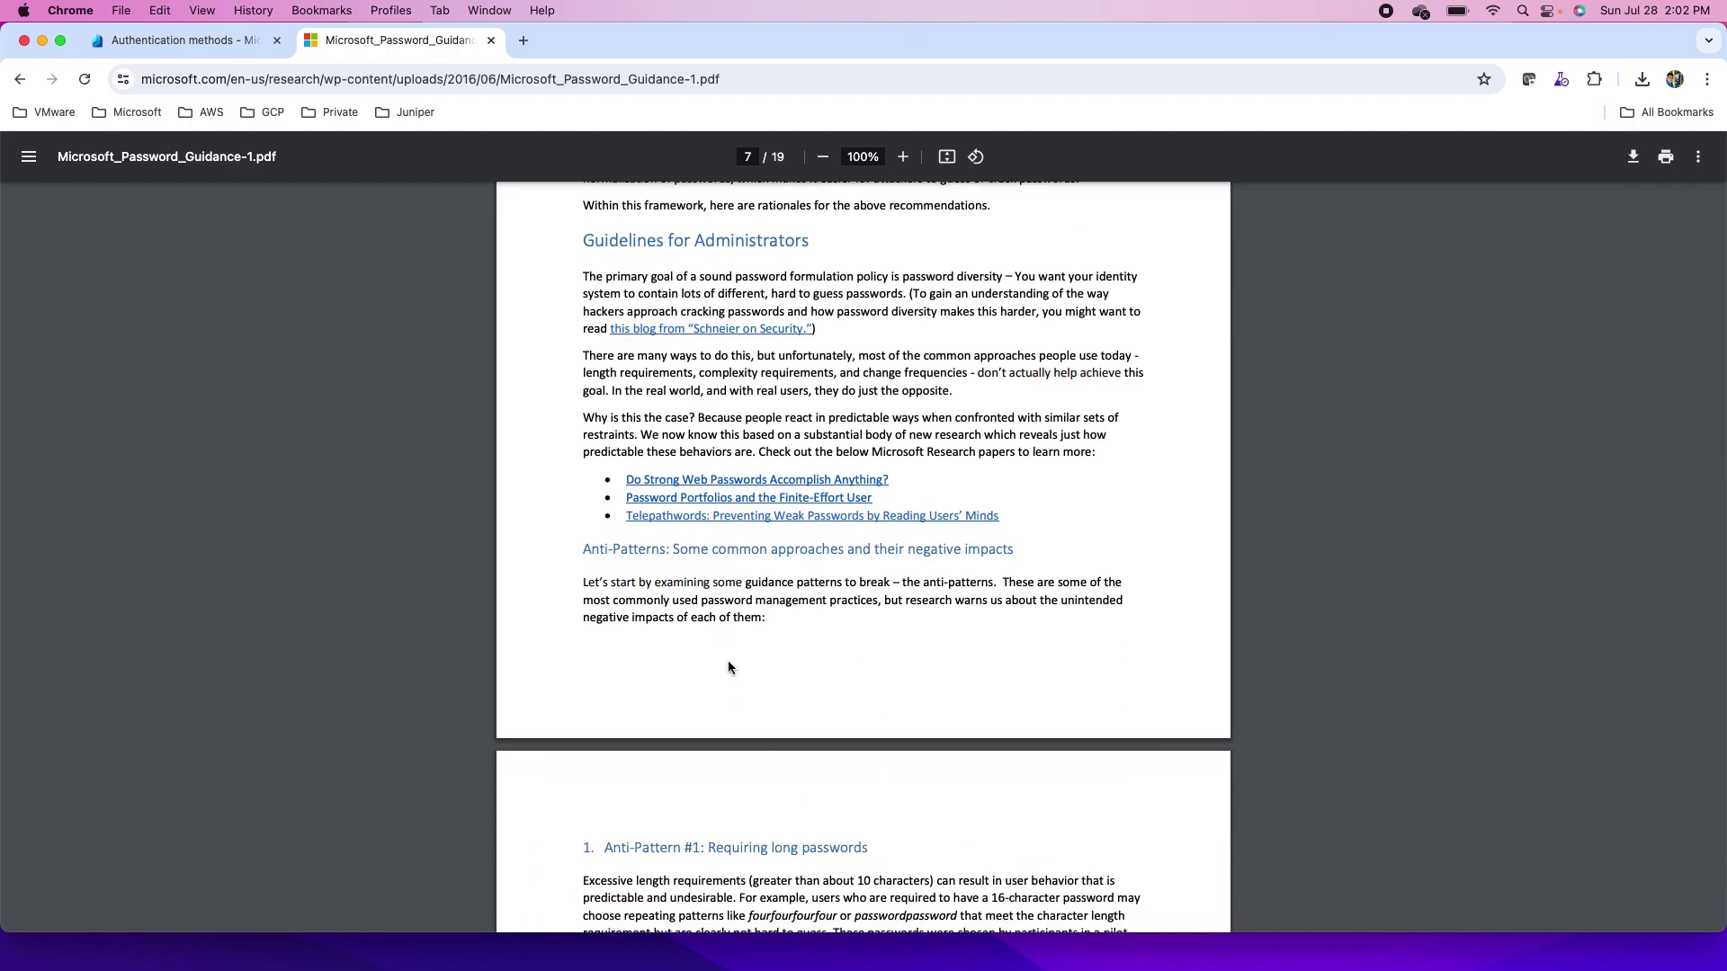
left_click(208, 42)
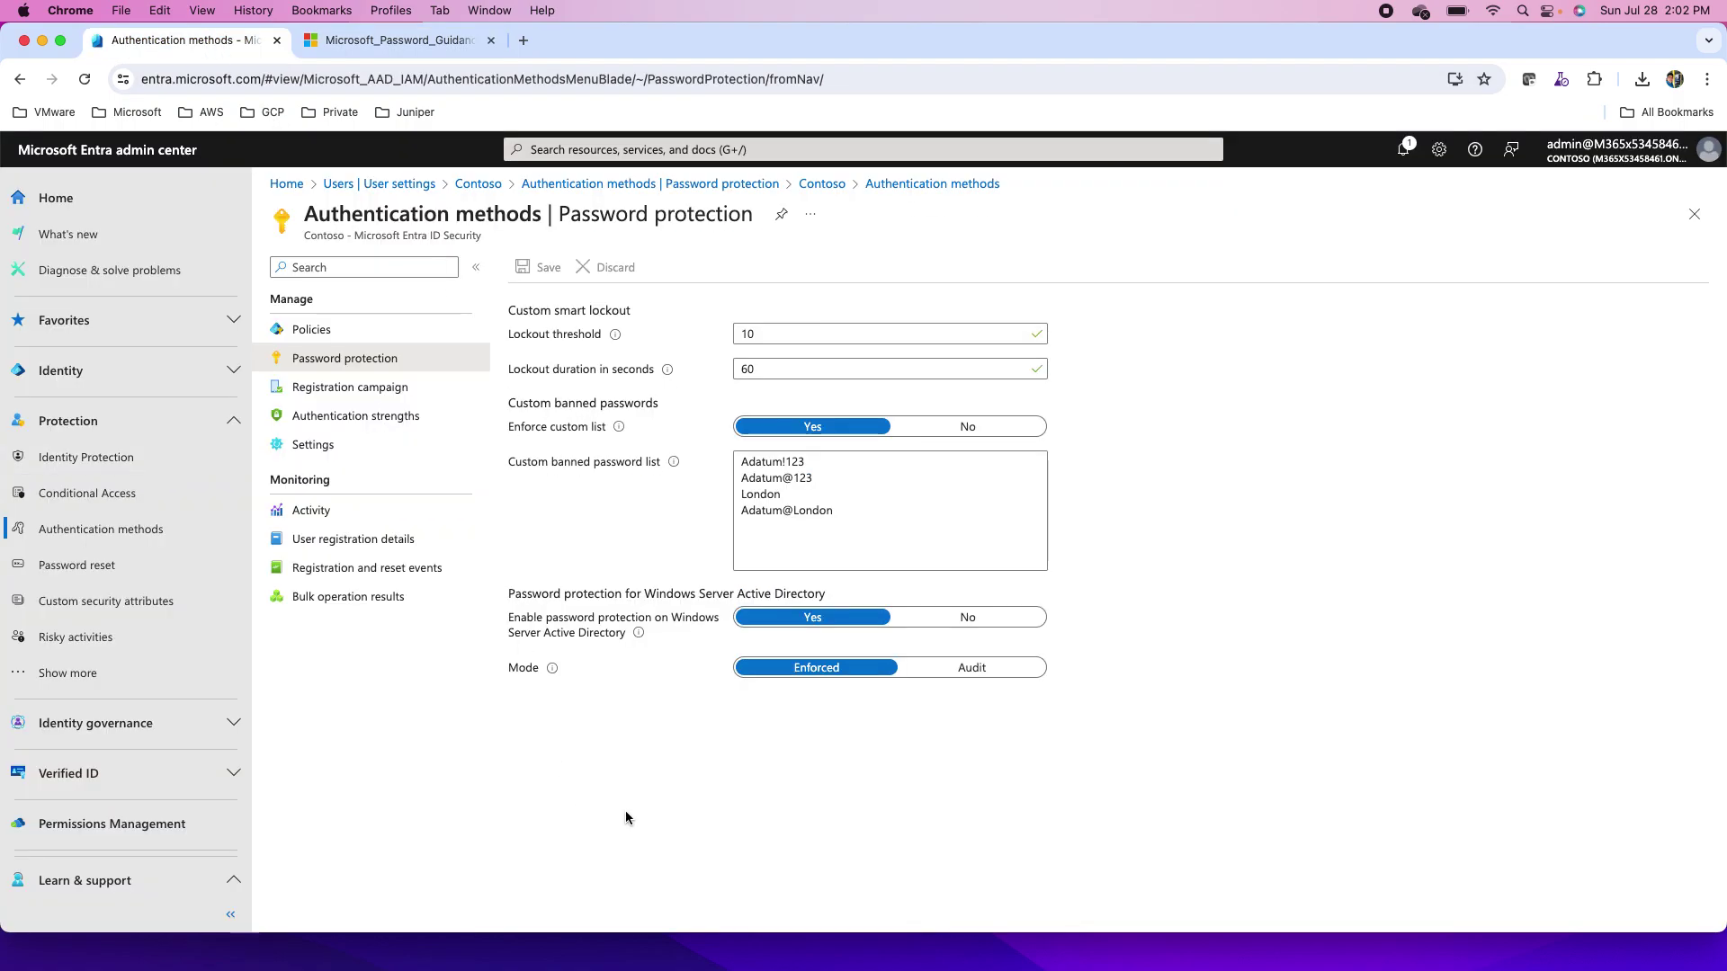